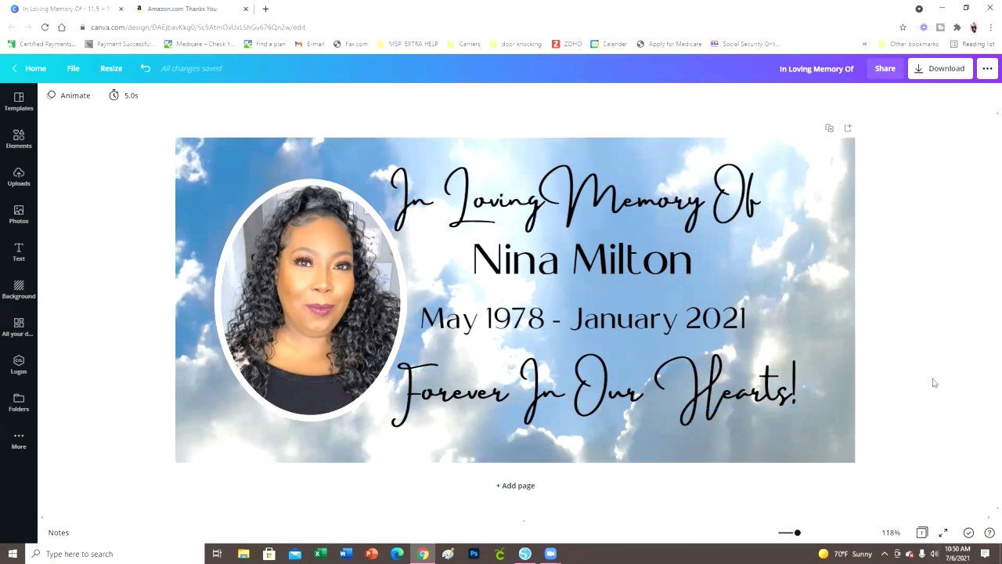
Add a blank Page 2 below the memorial banner design
left_click(649, 484)
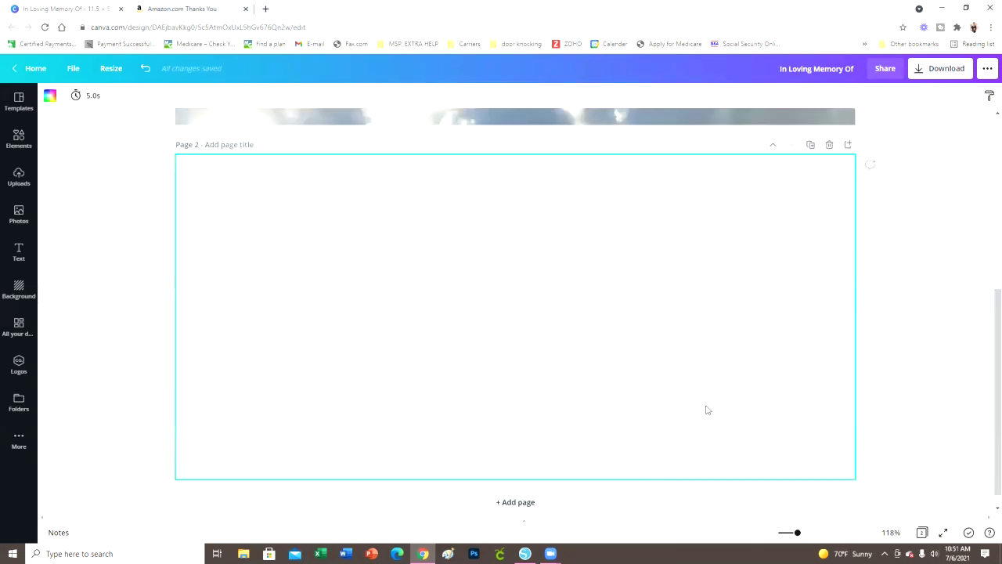
Search the Elements panel for 'sun beam' images
scroll(766, 447, "up", 3)
scroll(747, 454, "down", 3)
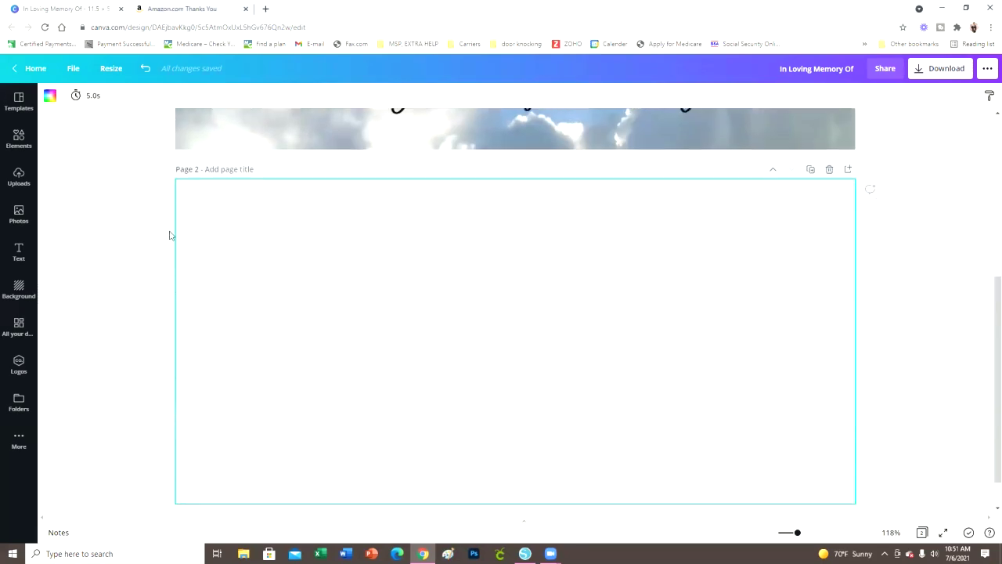
scroll(626, 415, "up", 5)
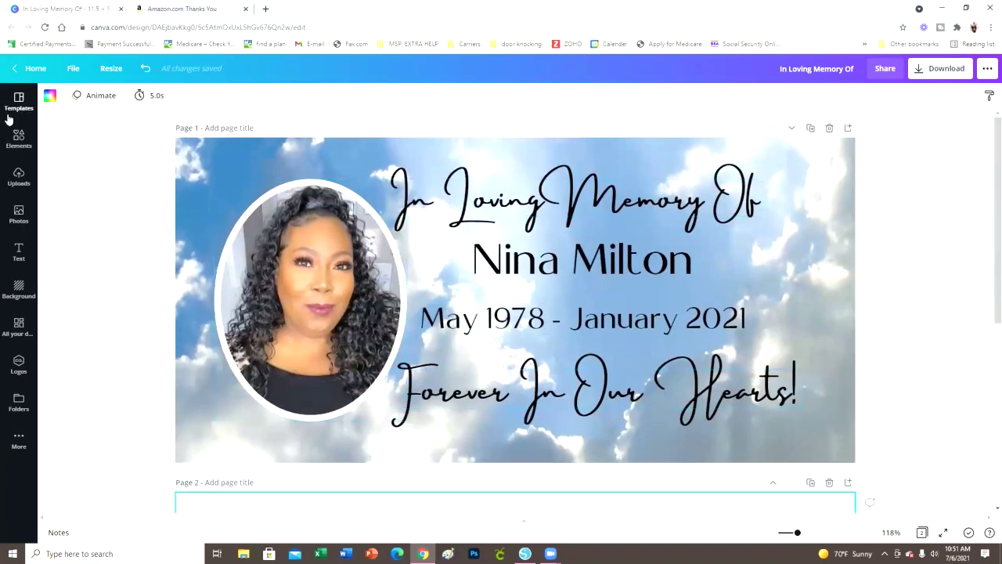
left_click(29, 148)
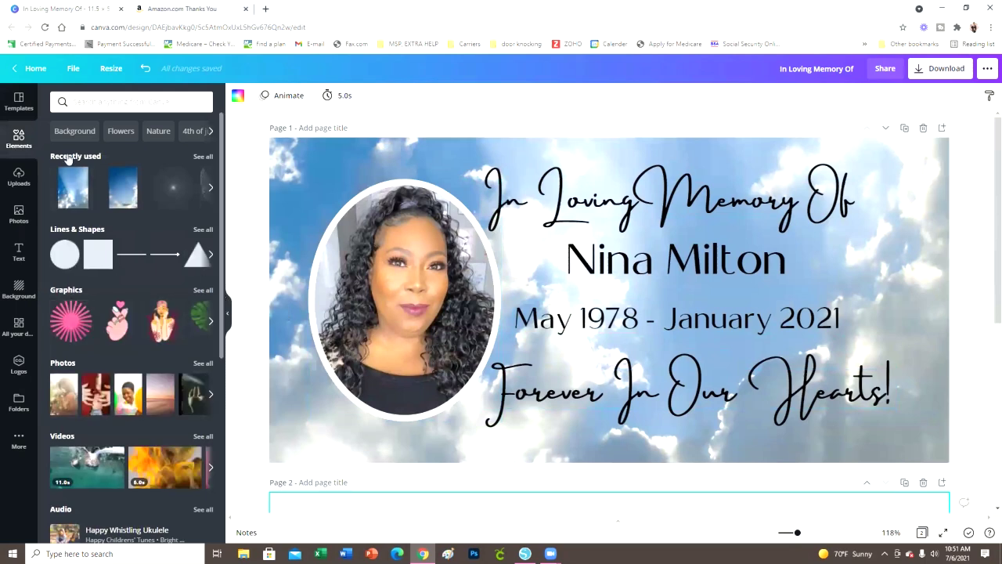
left_click(136, 105)
left_click(90, 148)
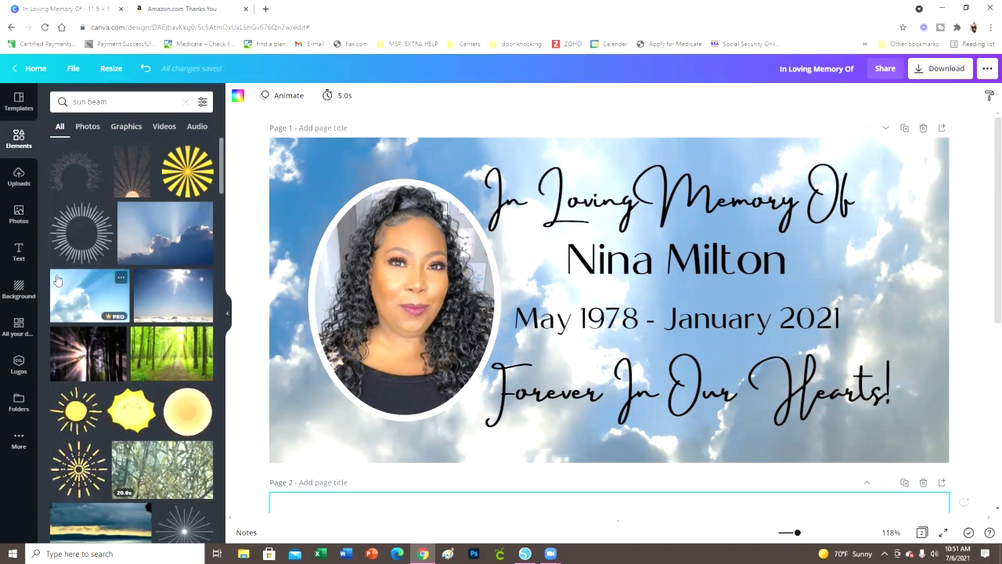
Add the blue sky photo with sunbeams breaking through clouds to Page 2
scroll(173, 342, "down", 1)
scroll(174, 342, "down", 10)
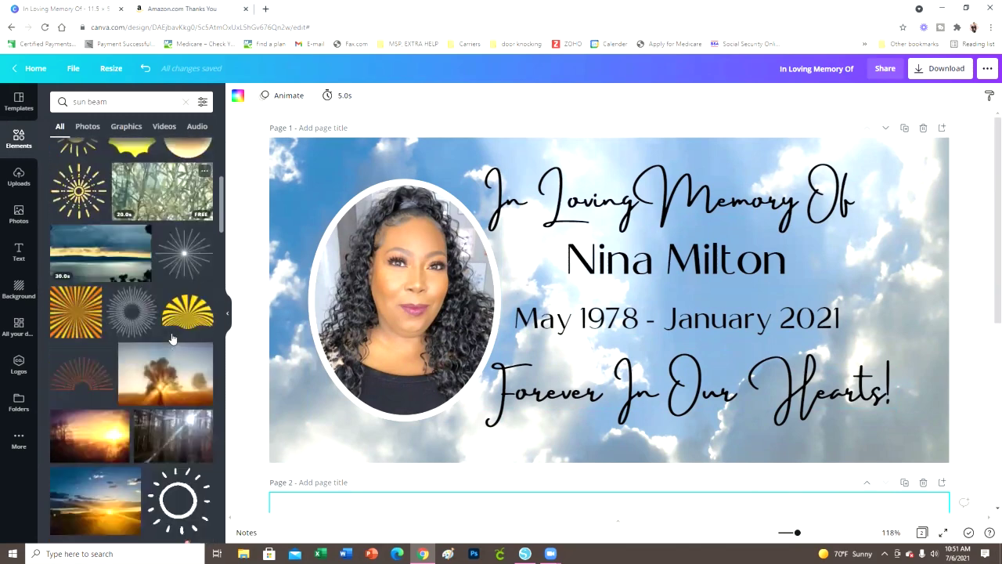
scroll(118, 329, "down", 5)
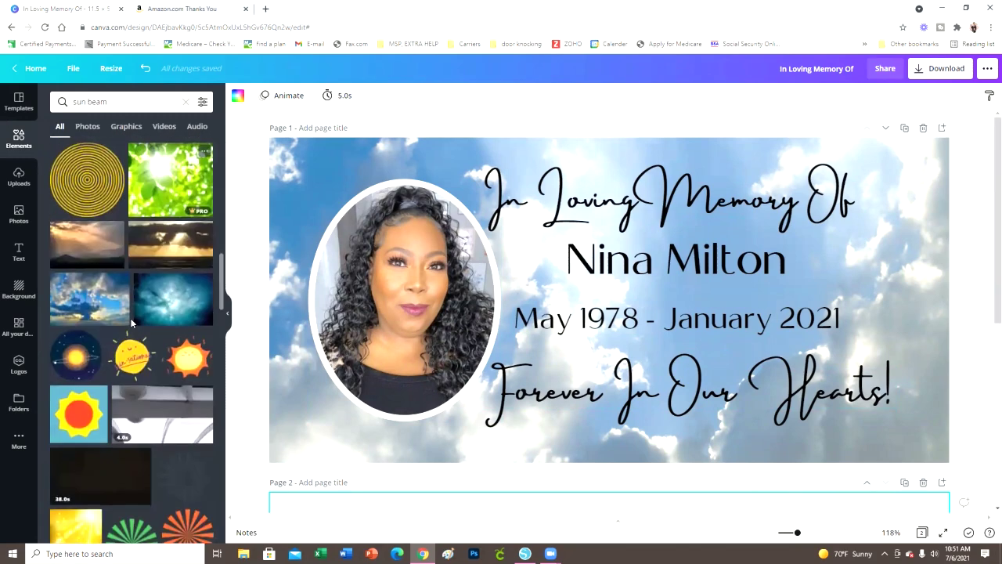
scroll(98, 329, "down", 2)
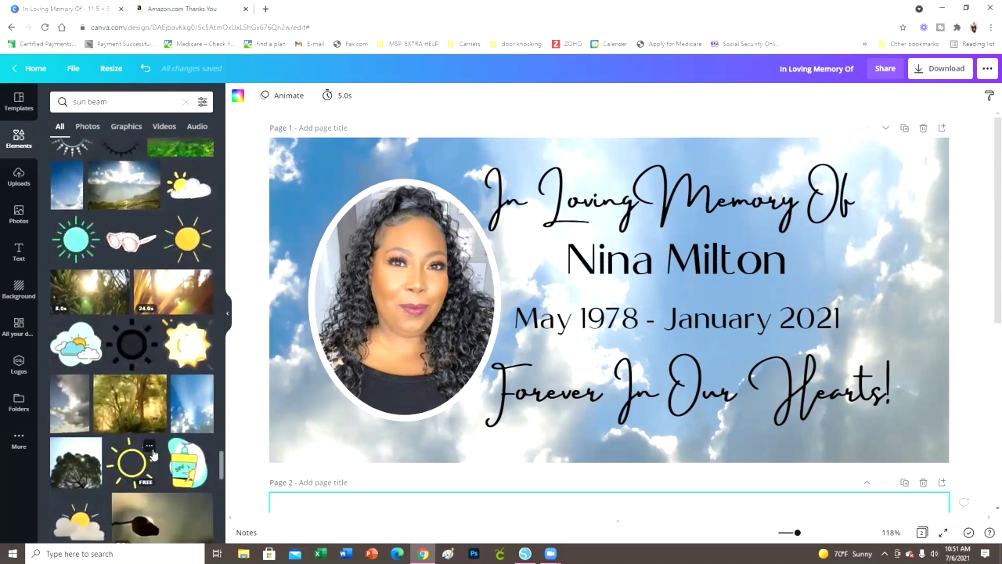
scroll(197, 405, "down", 4)
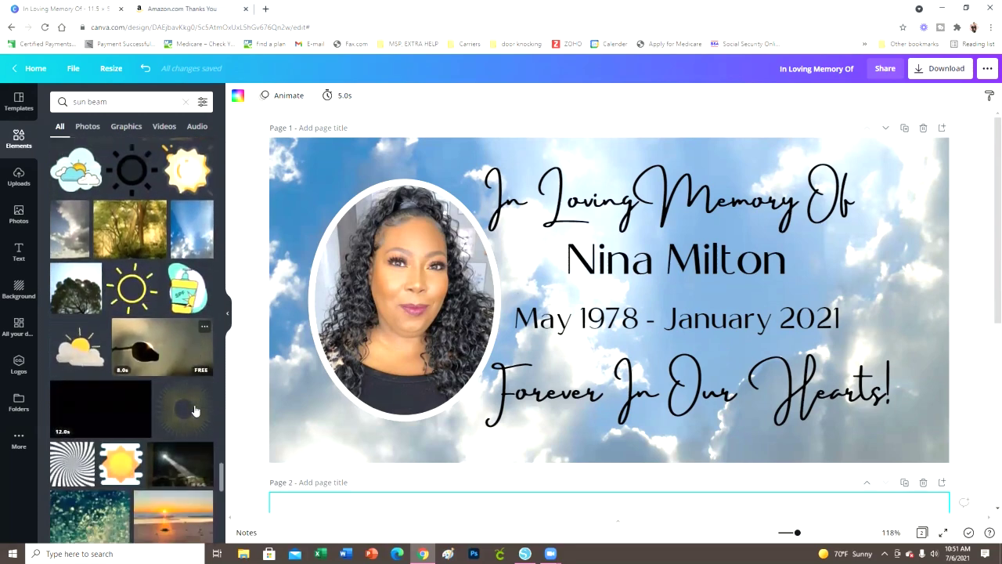
scroll(502, 518, "down", 5)
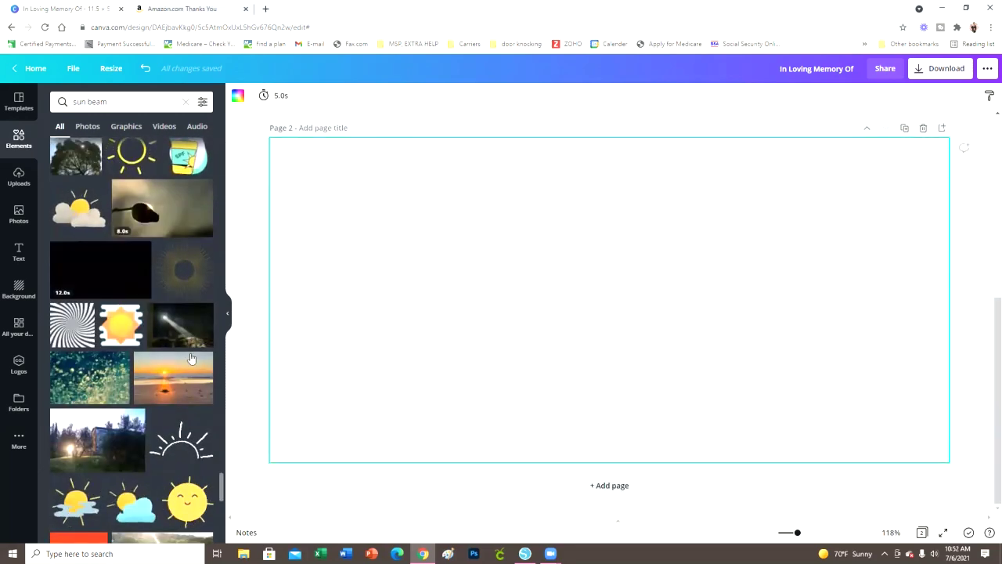
scroll(168, 358, "down", 4)
scroll(173, 360, "down", 3)
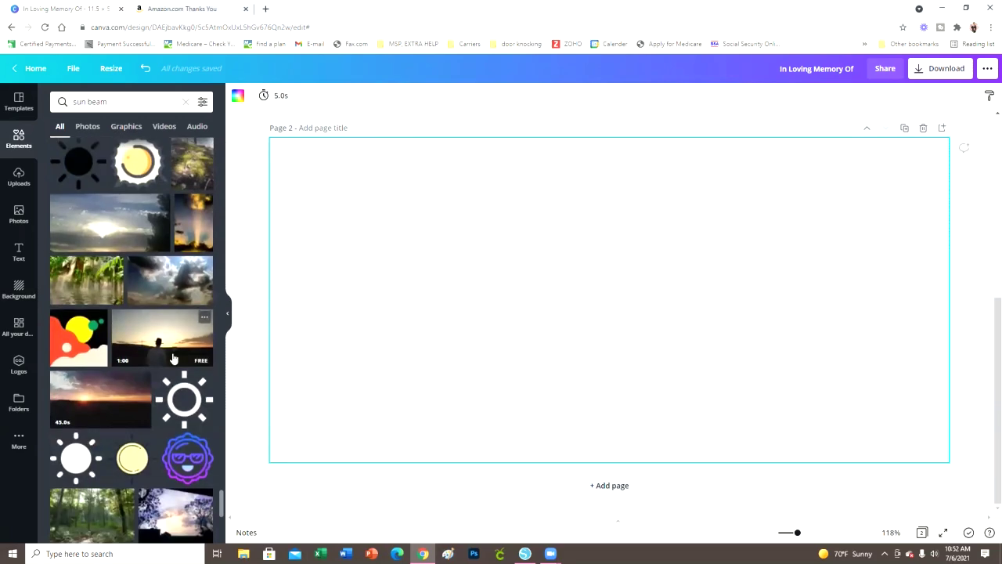
scroll(174, 359, "down", 4)
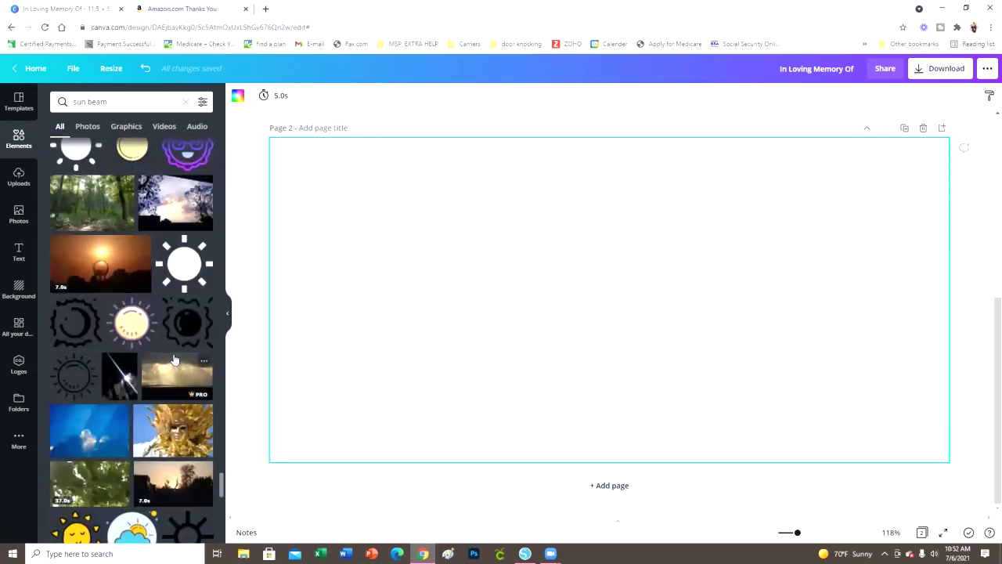
scroll(174, 359, "up", 4)
scroll(174, 359, "up", 3)
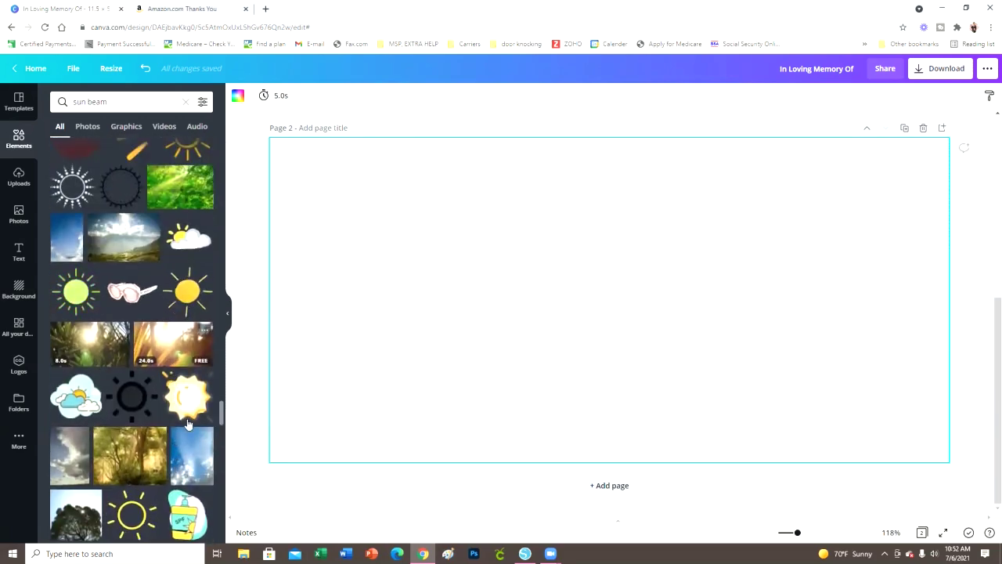
left_click(196, 458)
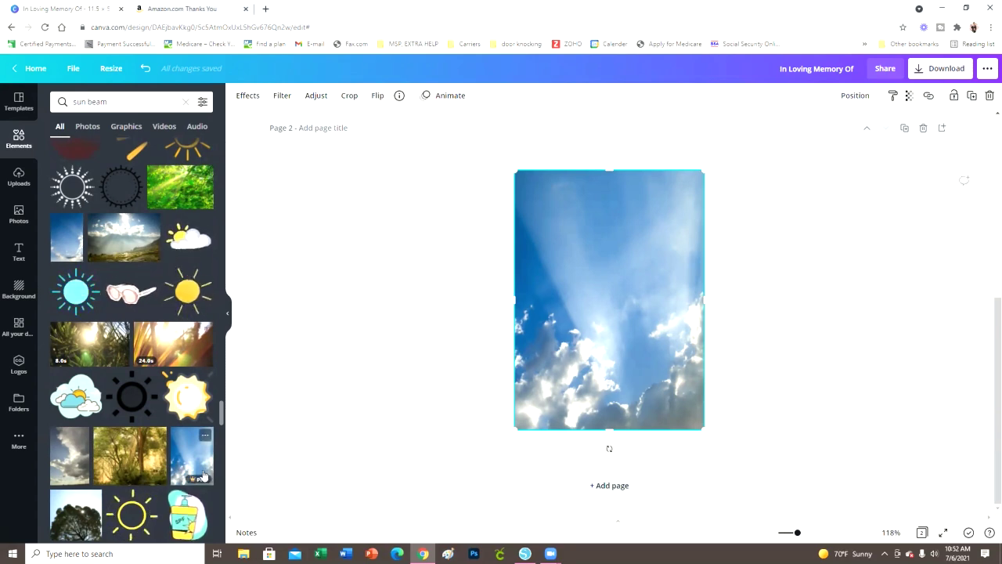
Set the sky photo as Page 2's background and crop it upward to show more clouds
right_click(564, 271)
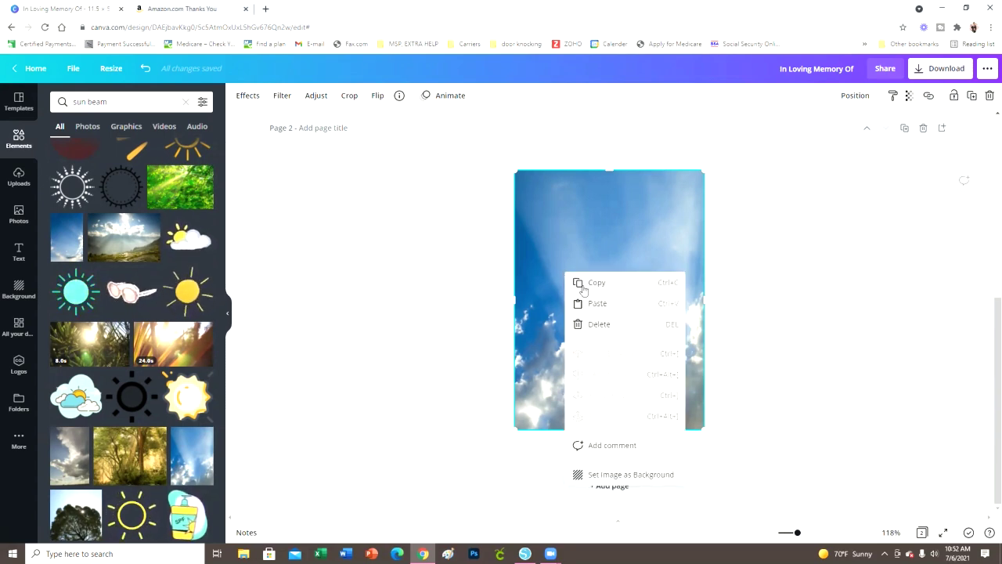
left_click(622, 476)
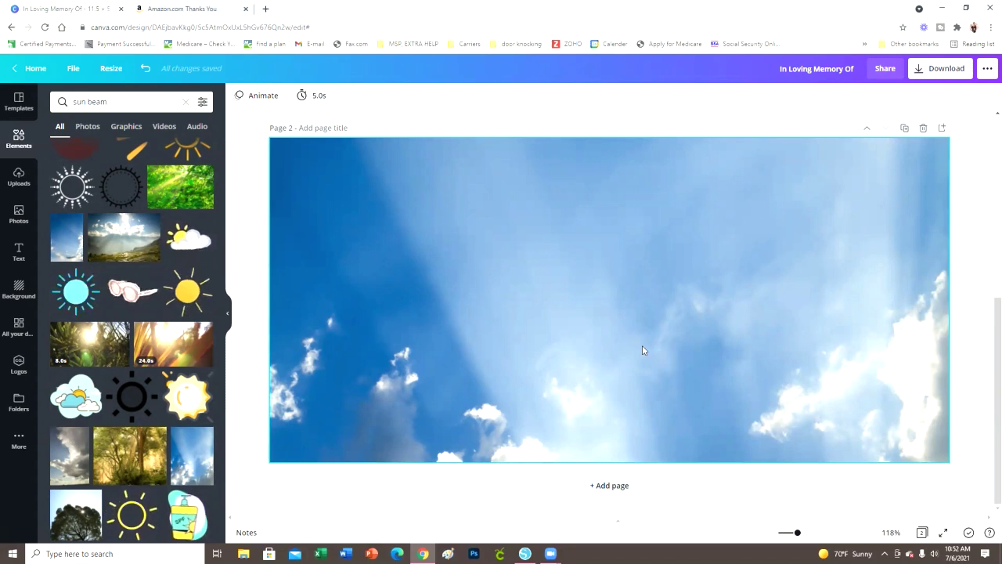
double_click(643, 346)
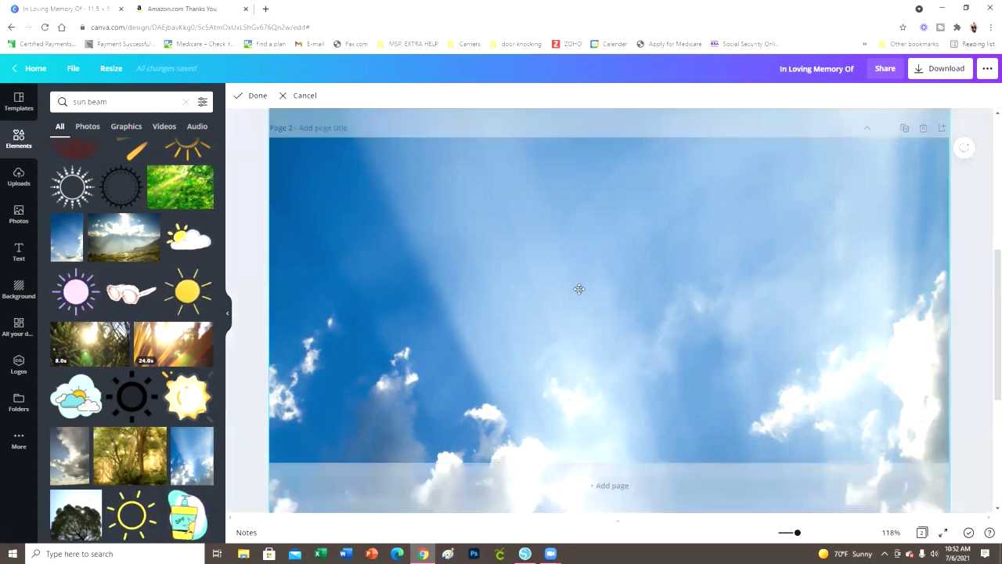
left_click_drag(591, 295, 667, 124)
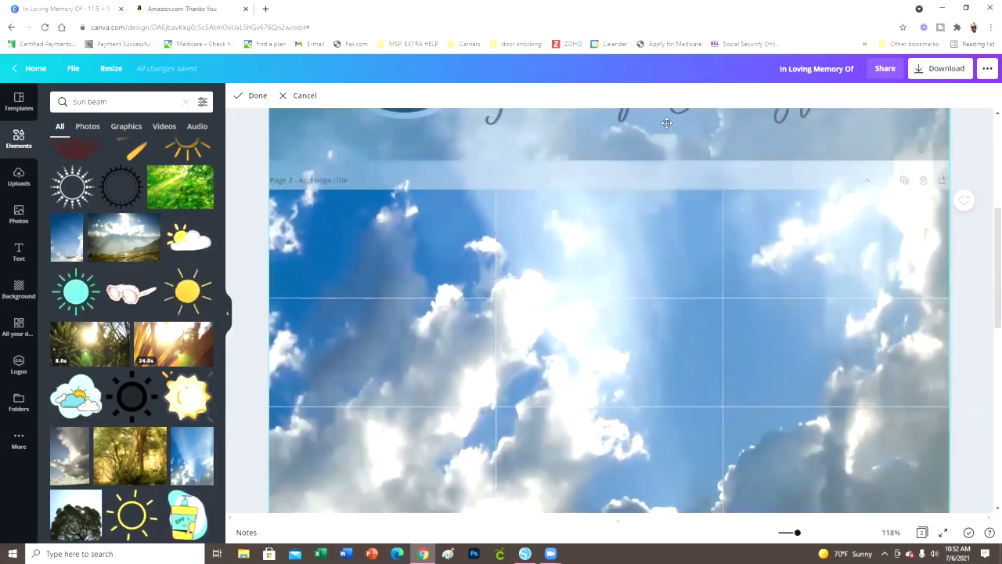
left_click(252, 95)
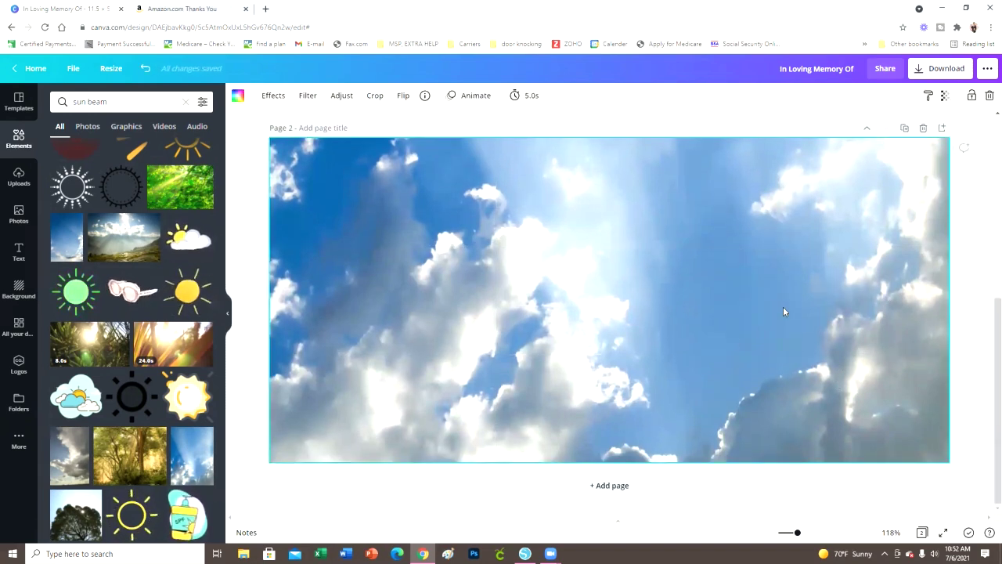
Clear the 'sun beam' search from the Elements panel
scroll(968, 358, "up", 3)
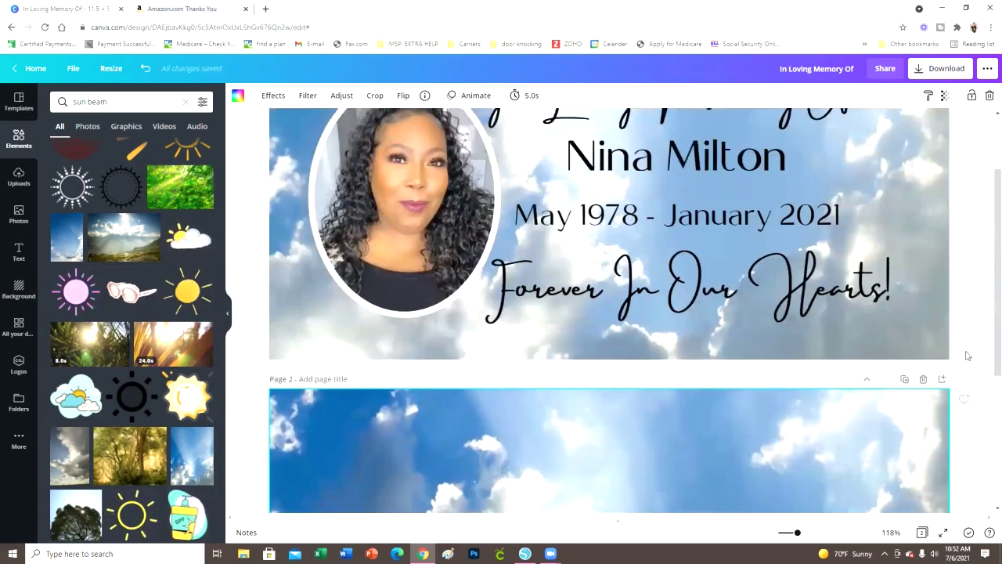
scroll(967, 358, "up", 2)
scroll(964, 360, "down", 5)
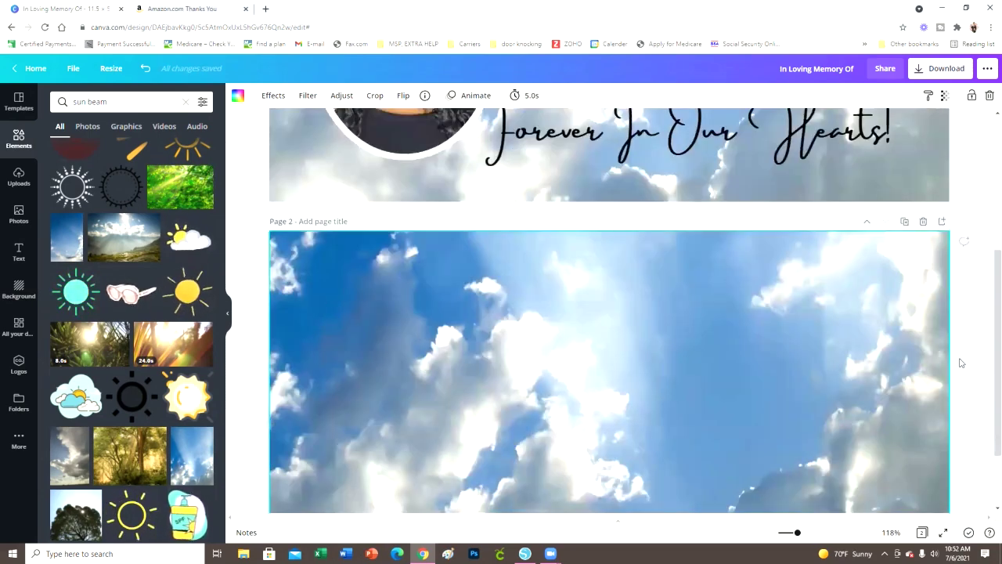
scroll(708, 281, "up", 3)
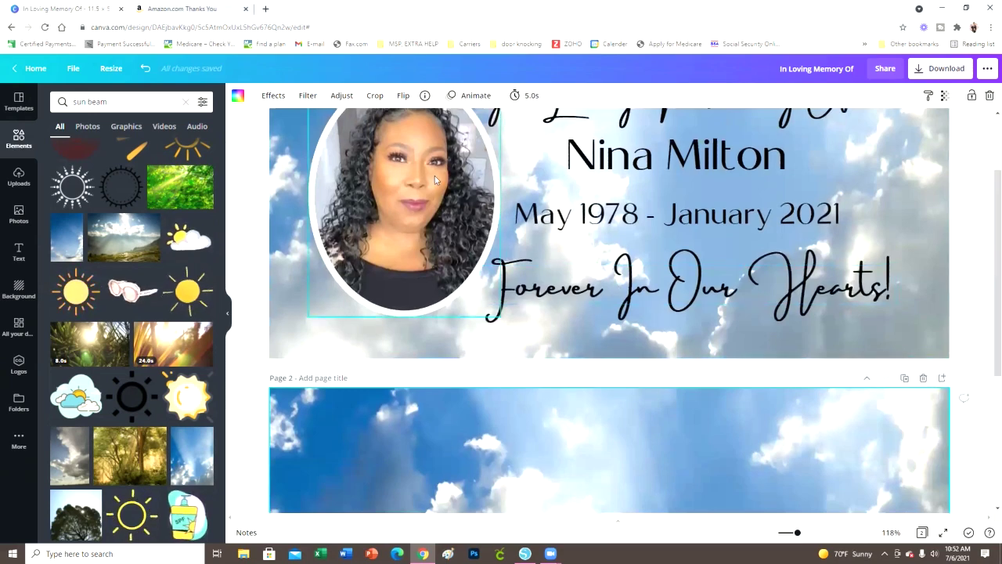
scroll(411, 249, "down", 1)
scroll(411, 249, "up", 2)
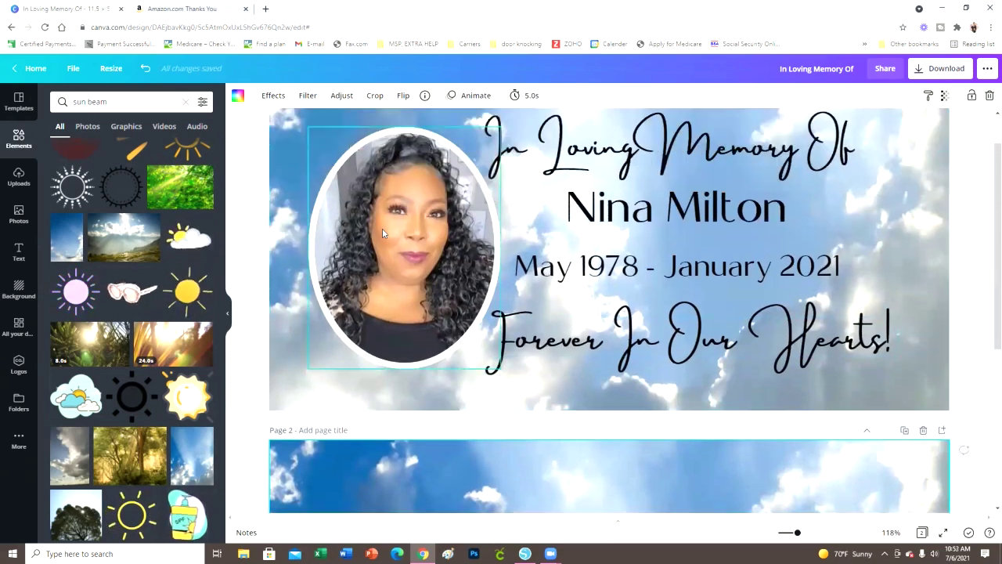
scroll(654, 310, "down", 4)
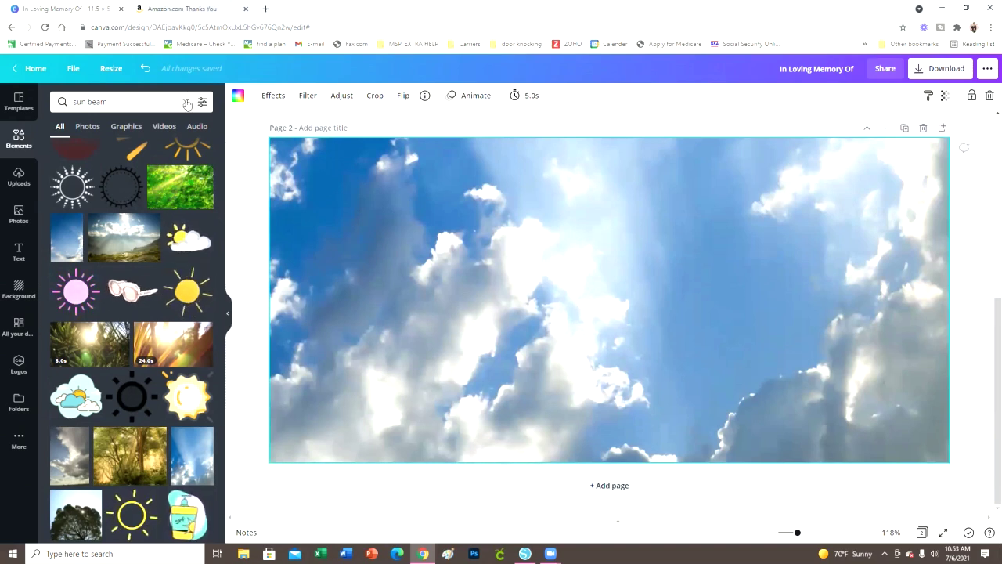
left_click(19, 138)
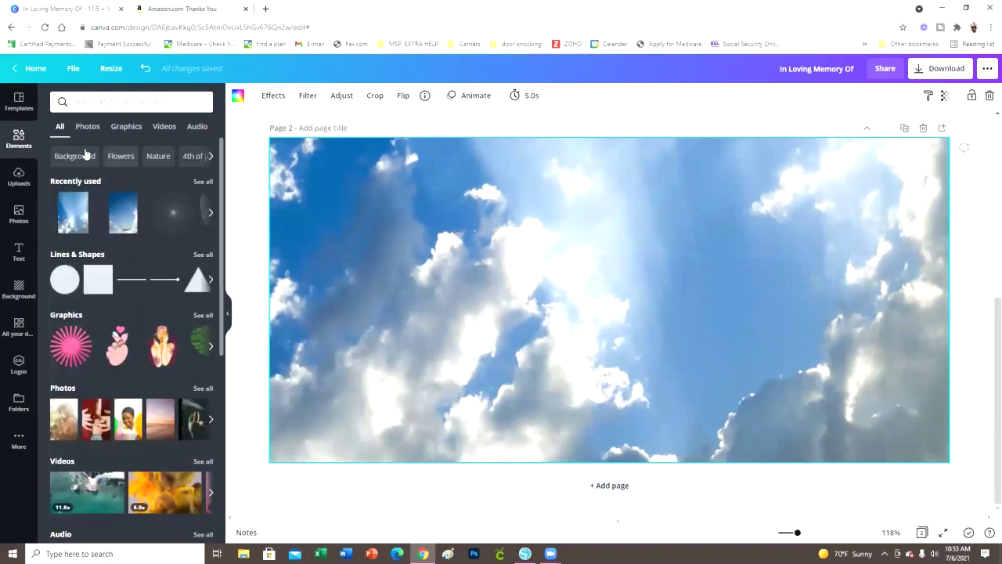
scroll(138, 343, "down", 5)
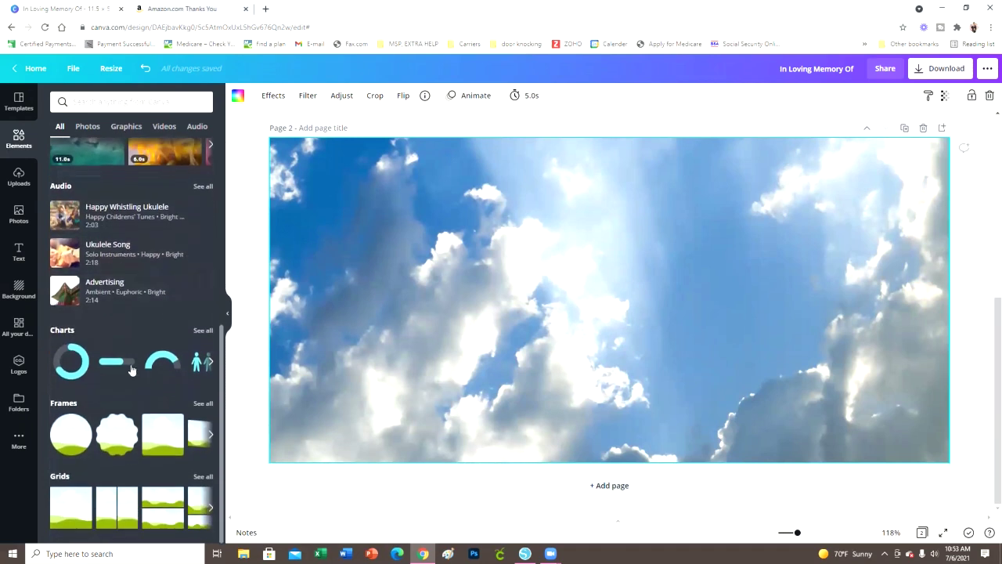
left_click(202, 402)
scroll(172, 327, "down", 10)
scroll(170, 329, "down", 10)
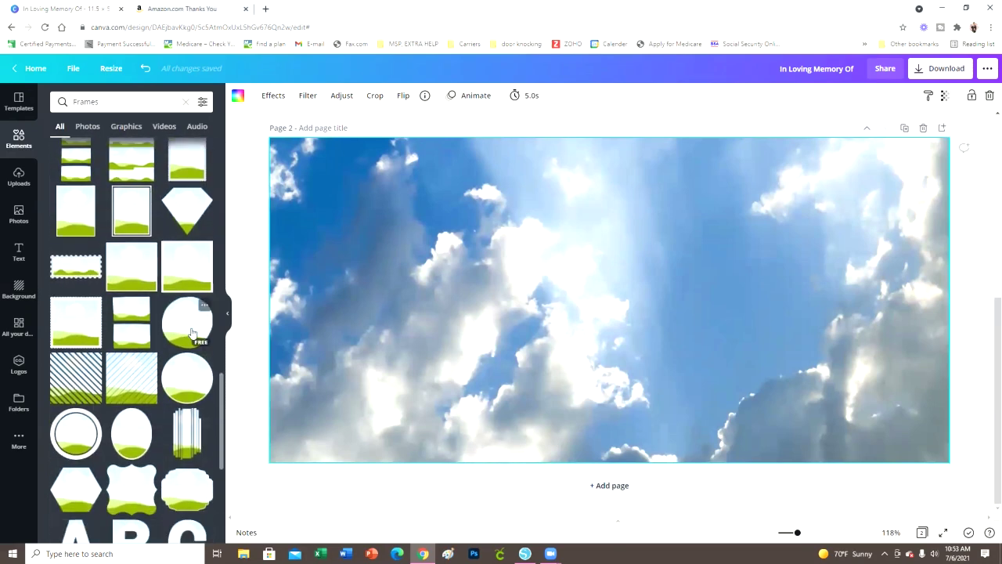
scroll(188, 332, "down", 5)
scroll(188, 332, "up", 3)
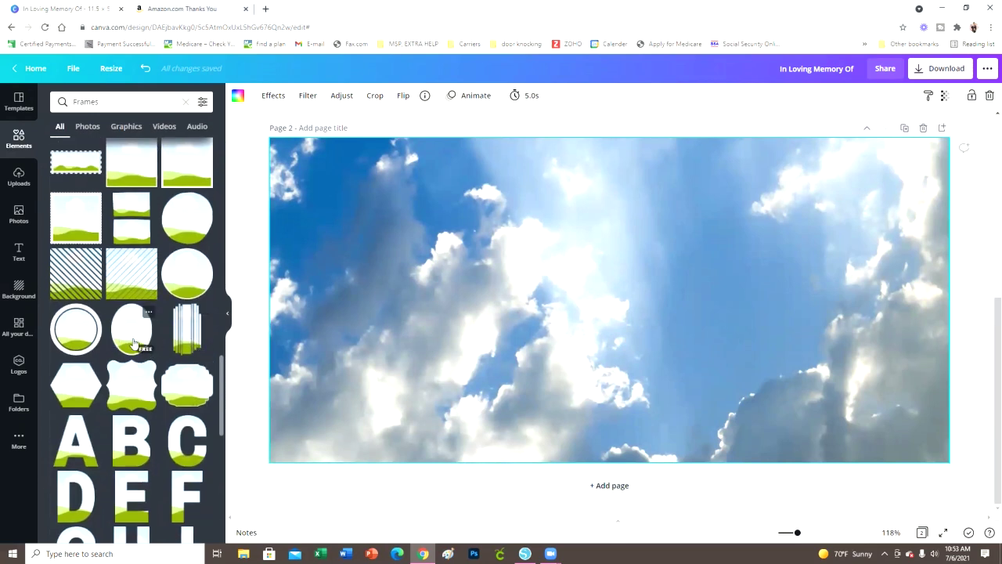
left_click(133, 343)
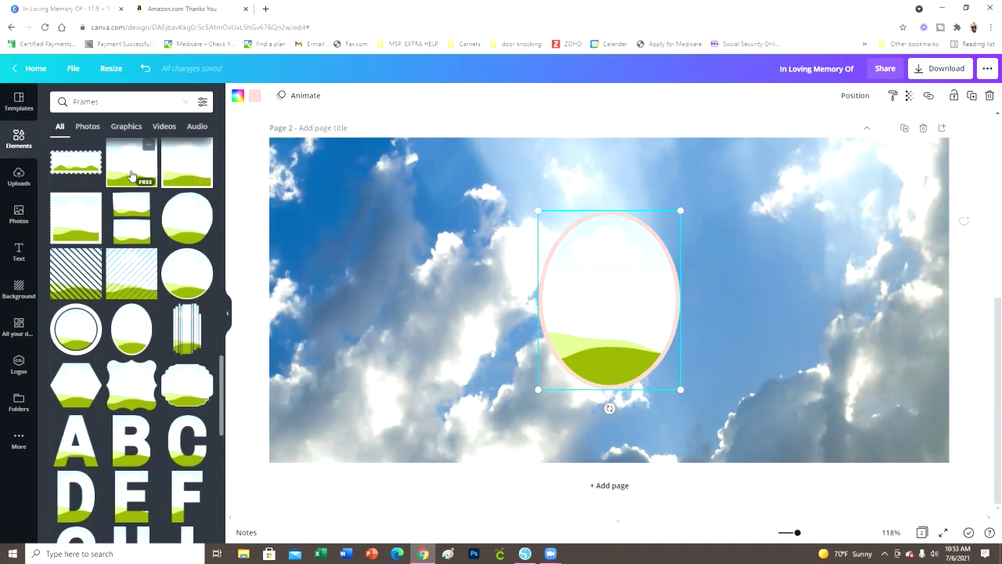
scroll(110, 256, "down", 10)
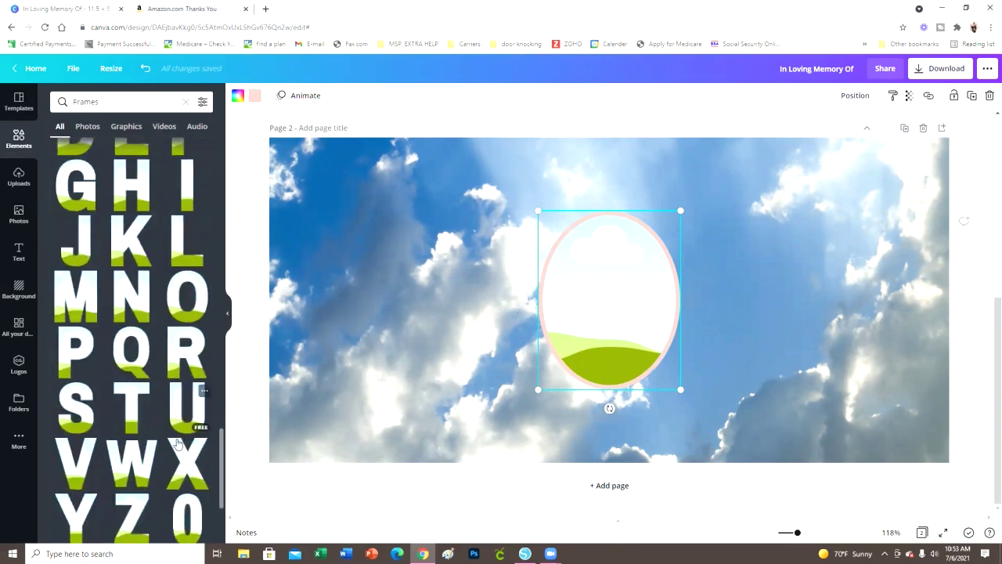
scroll(161, 465, "down", 10)
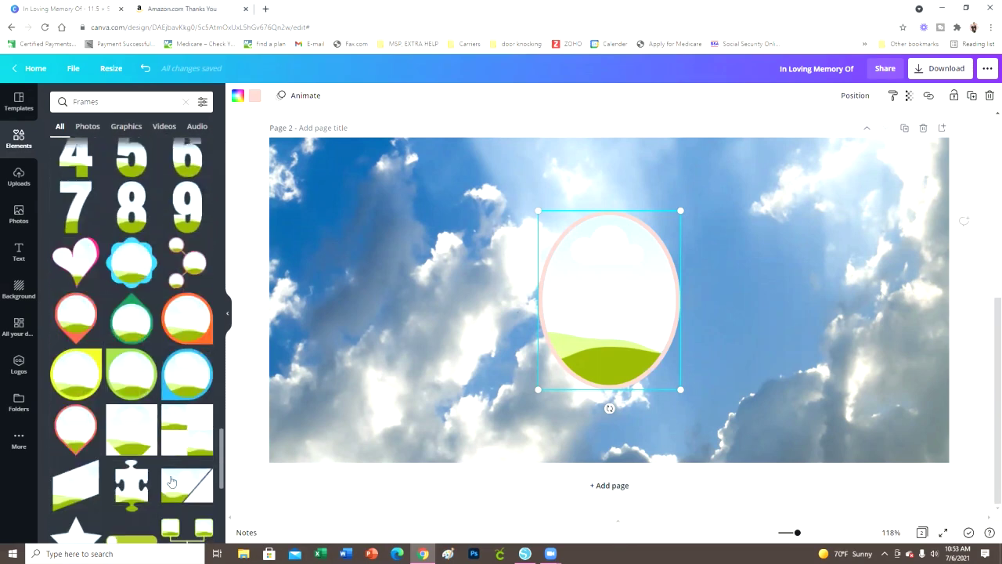
scroll(160, 465, "down", 3)
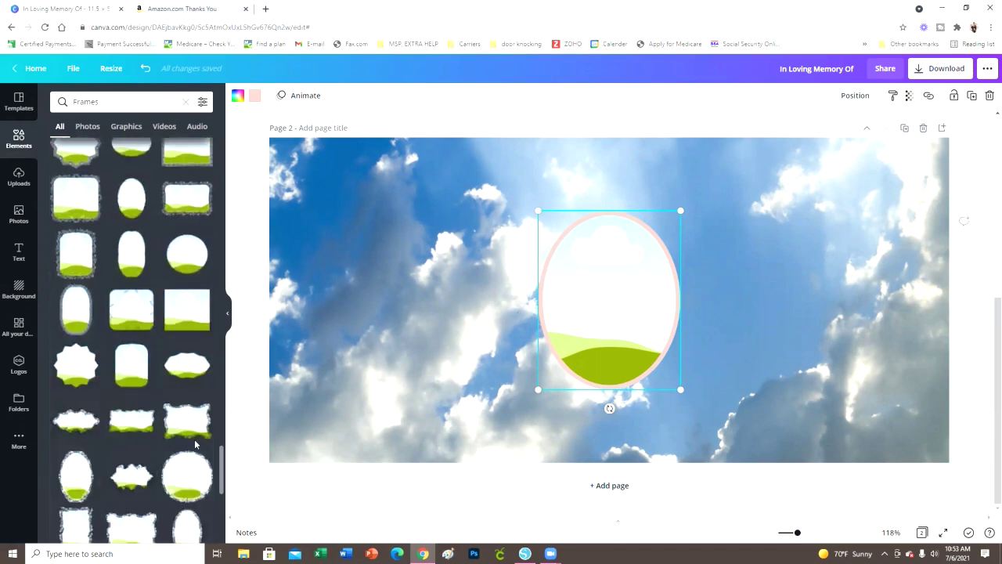
scroll(144, 439, "down", 5)
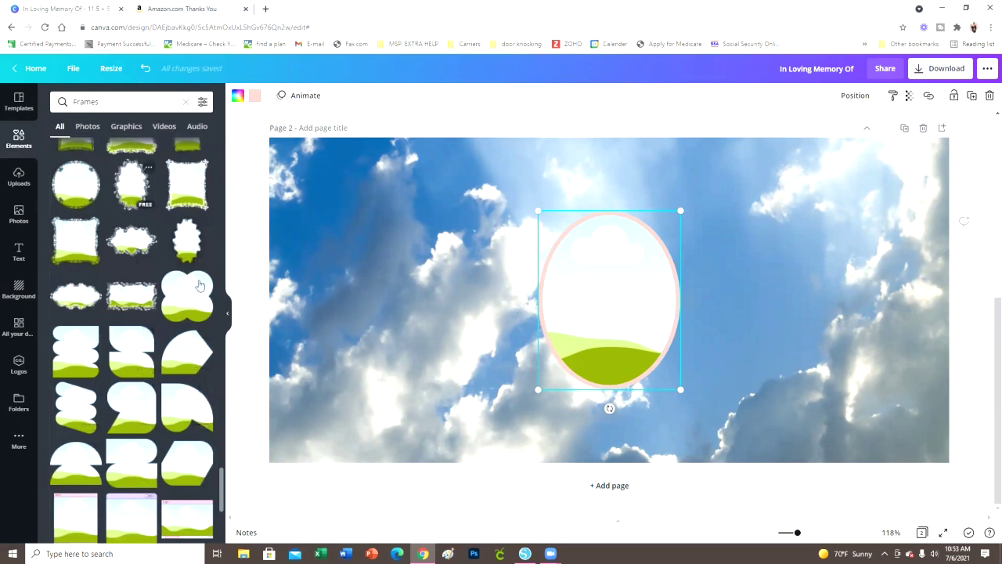
scroll(186, 371, "down", 5)
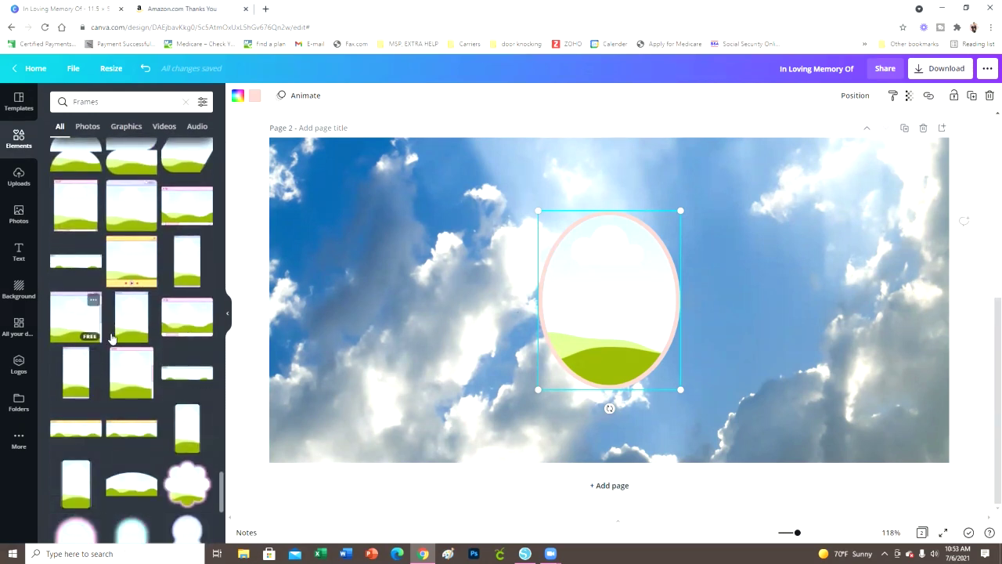
scroll(131, 485, "down", 5)
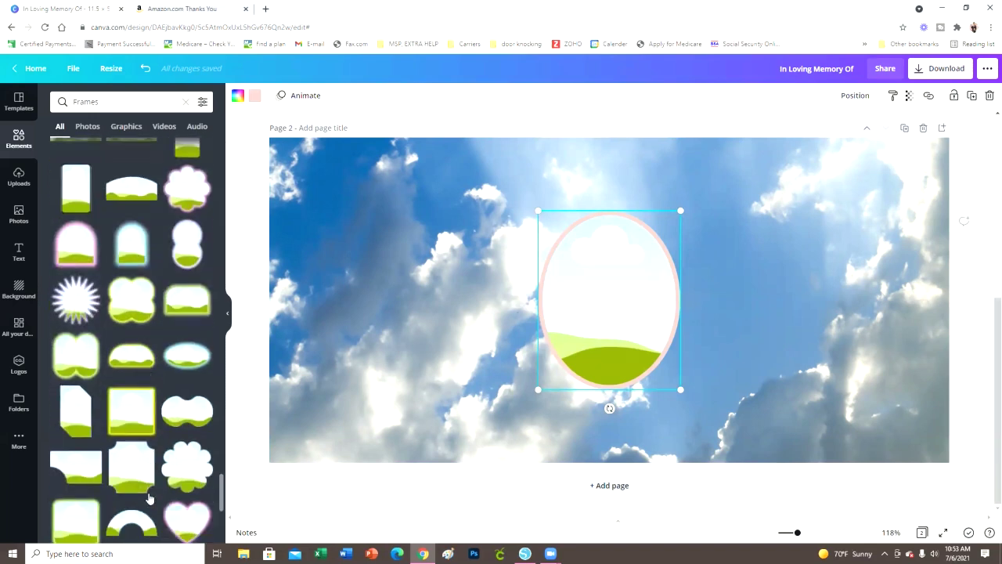
scroll(144, 509, "down", 3)
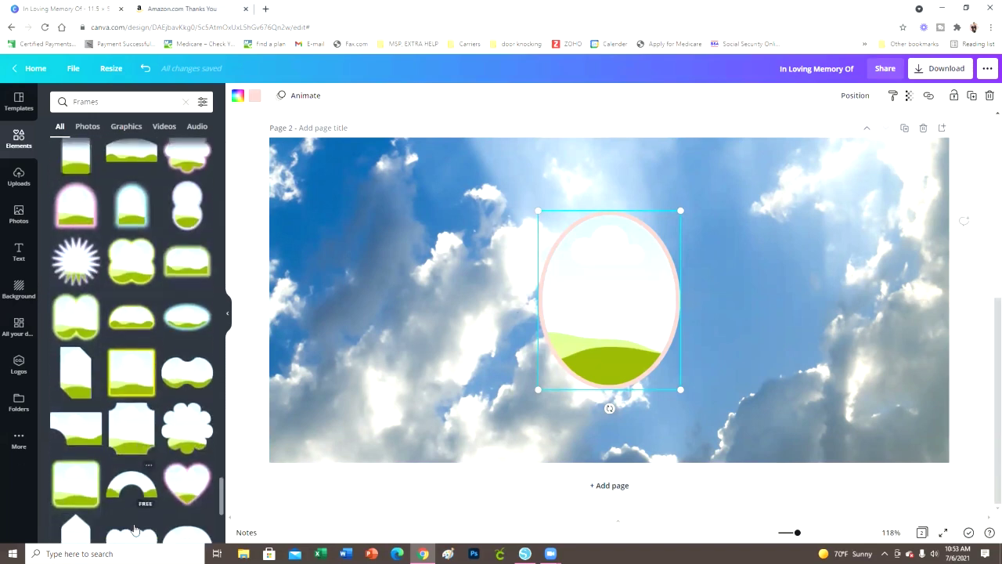
scroll(158, 432, "down", 5)
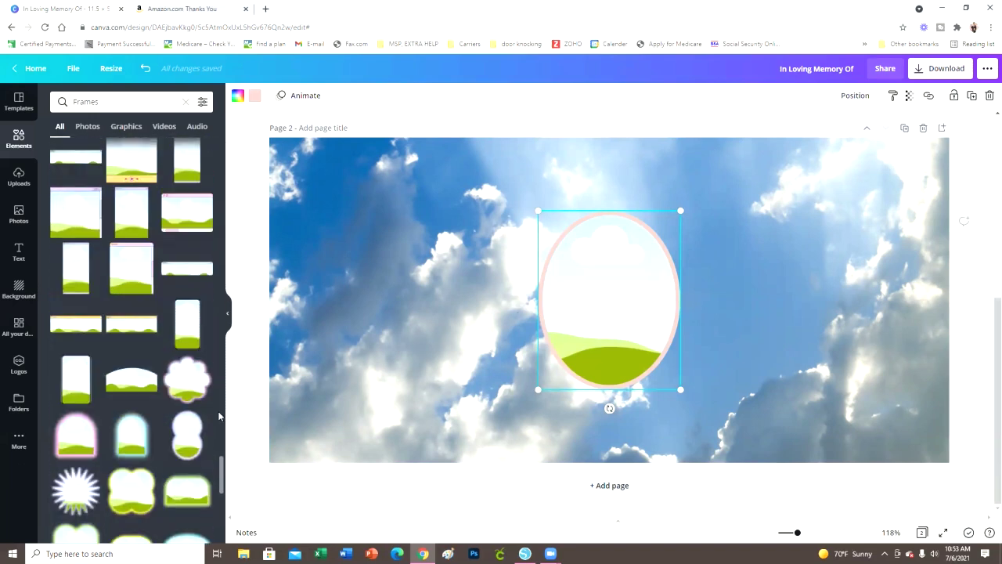
Move the oval frame to the banner's left side, enlarged to most of the height and centred vertically
left_click_drag(620, 284, 387, 286)
left_click_drag(450, 393, 496, 445)
left_click_drag(307, 210, 292, 193)
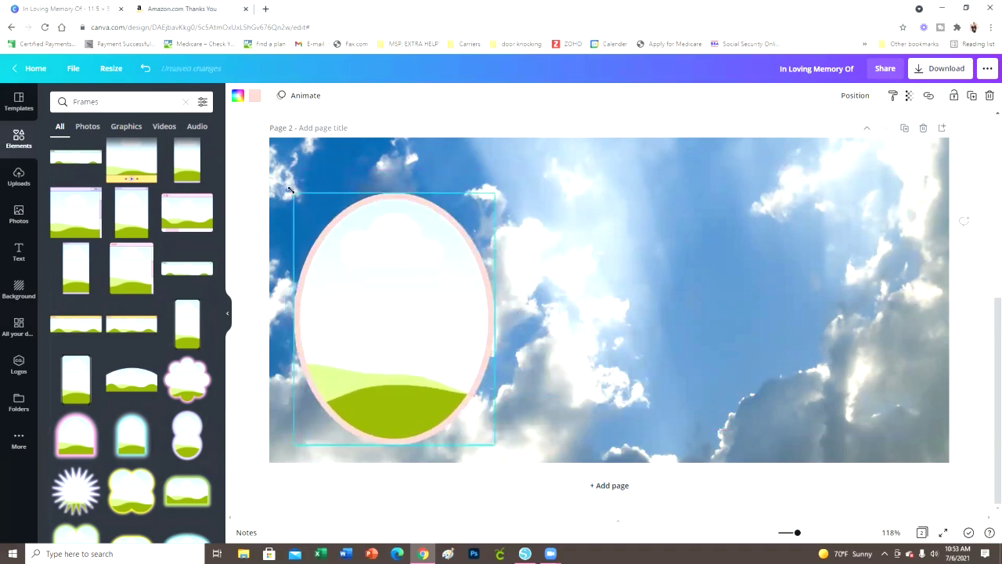
left_click_drag(381, 309, 384, 290)
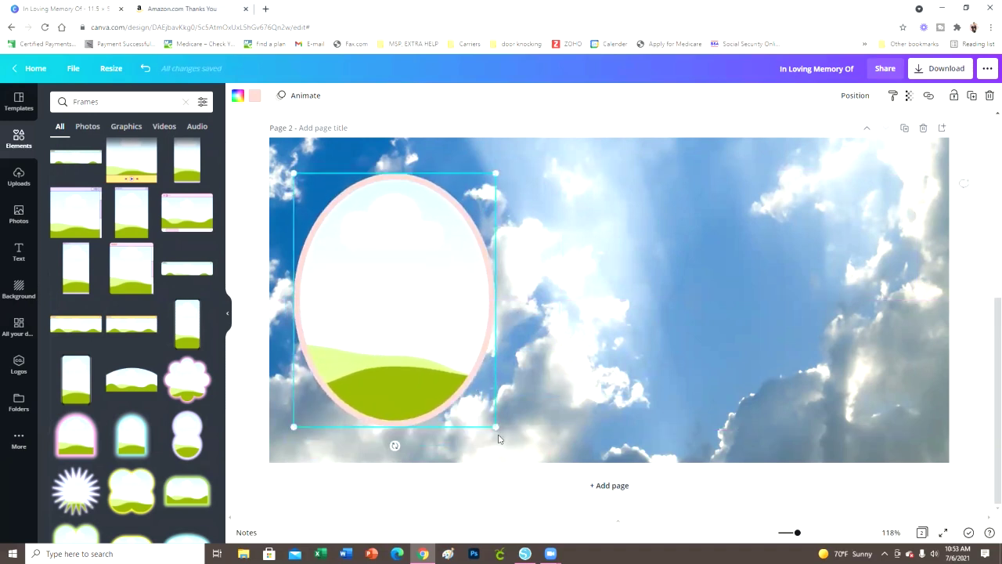
left_click_drag(491, 426, 483, 421)
left_click_drag(449, 370, 452, 375)
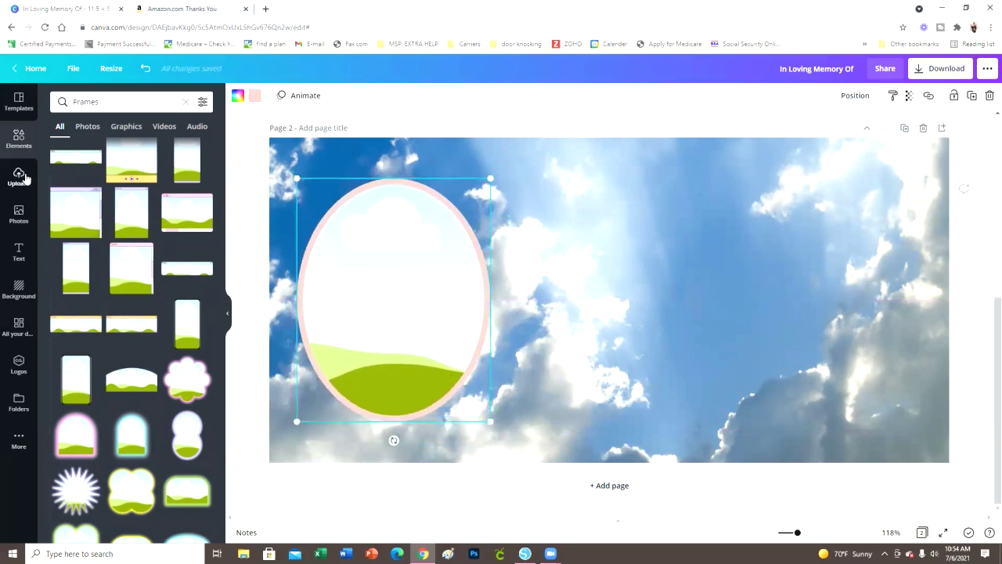
Drop the uploaded portrait photo into the oval frame
left_click(20, 177)
scroll(153, 350, "up", 1)
scroll(153, 350, "up", 5)
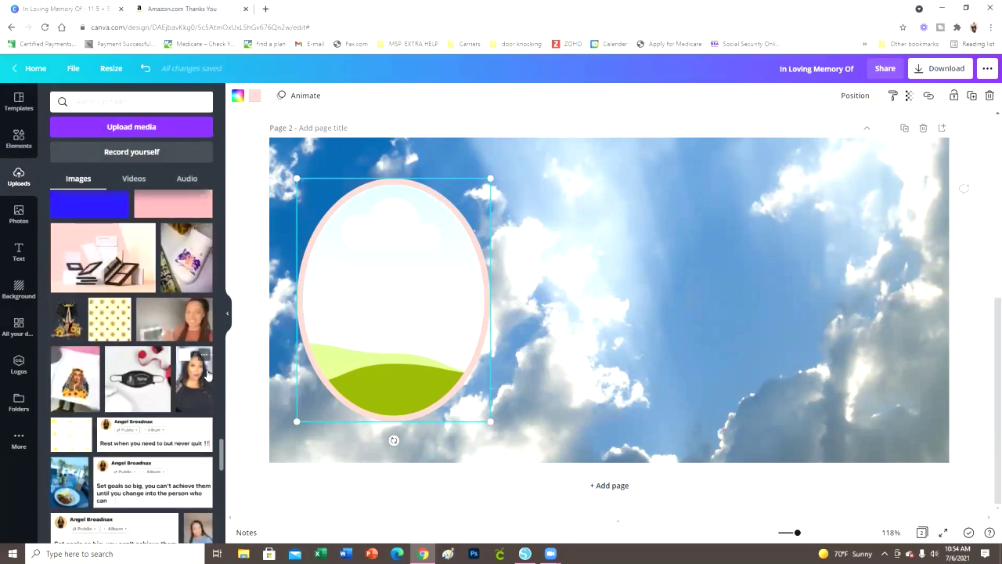
left_click(194, 376)
left_click_drag(647, 323, 439, 321)
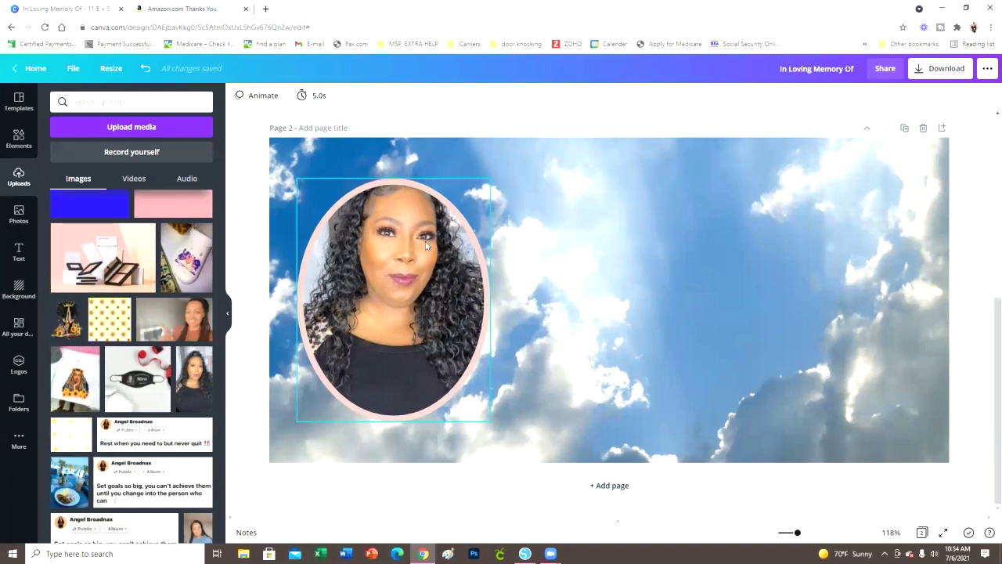
Shift the portrait down within the oval frame
double_click(396, 278)
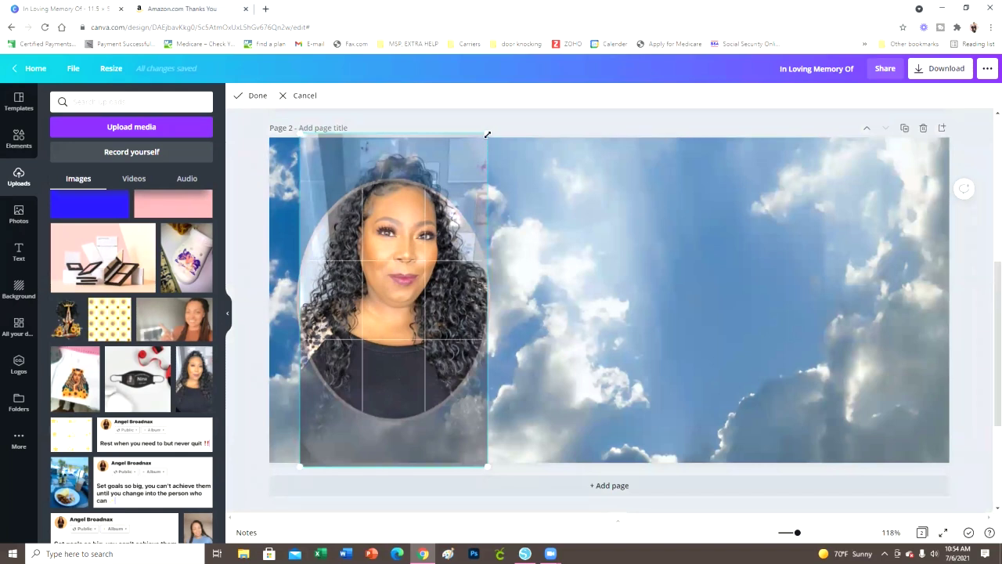
left_click_drag(432, 306, 430, 341)
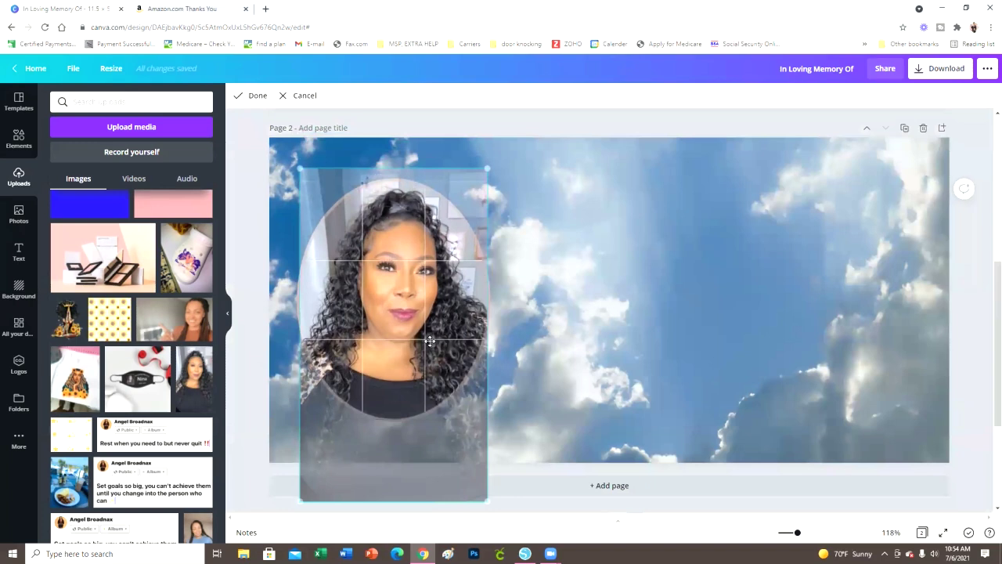
left_click(567, 377)
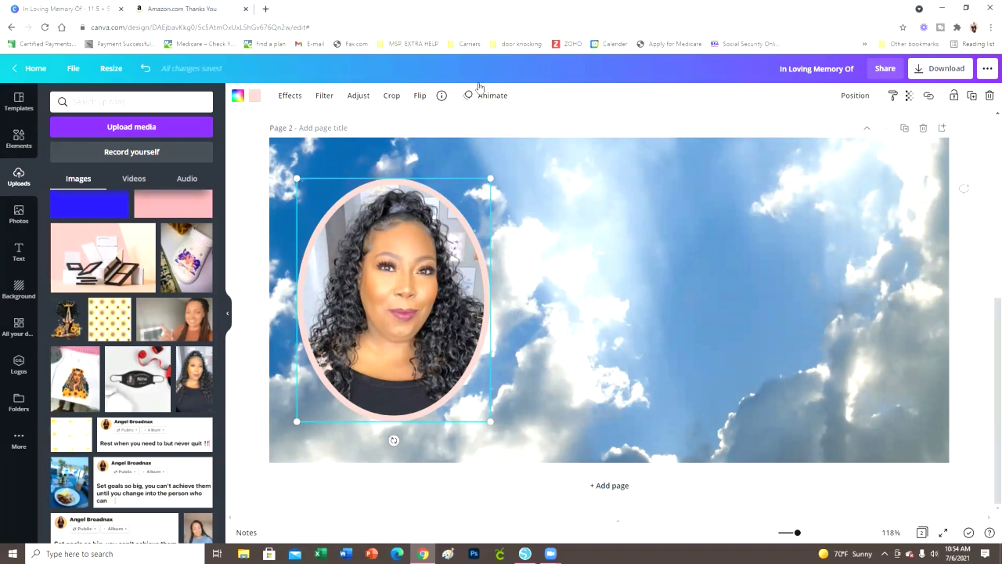
Change the oval frame's border colour from pink to white
left_click(253, 97)
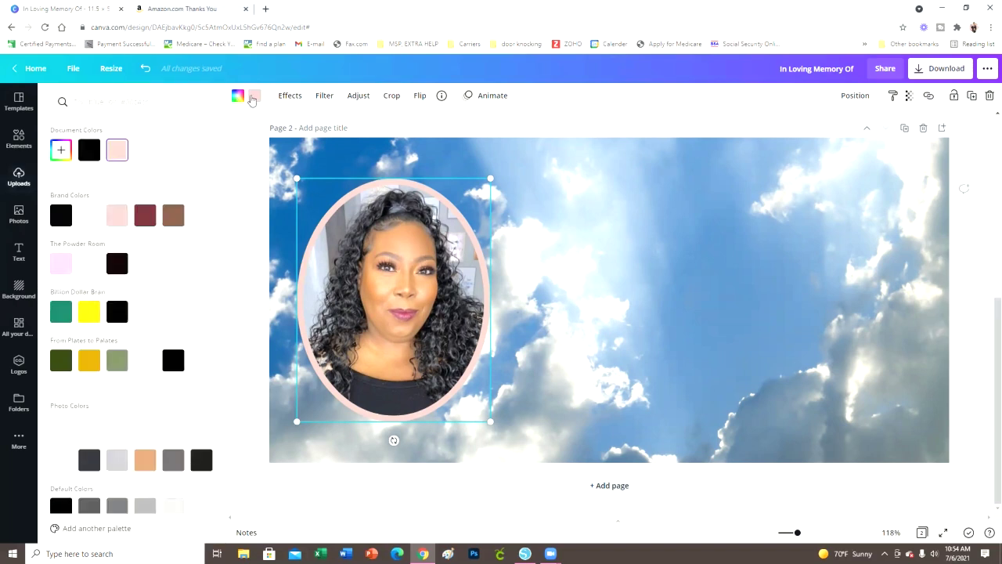
left_click(146, 150)
left_click(241, 162)
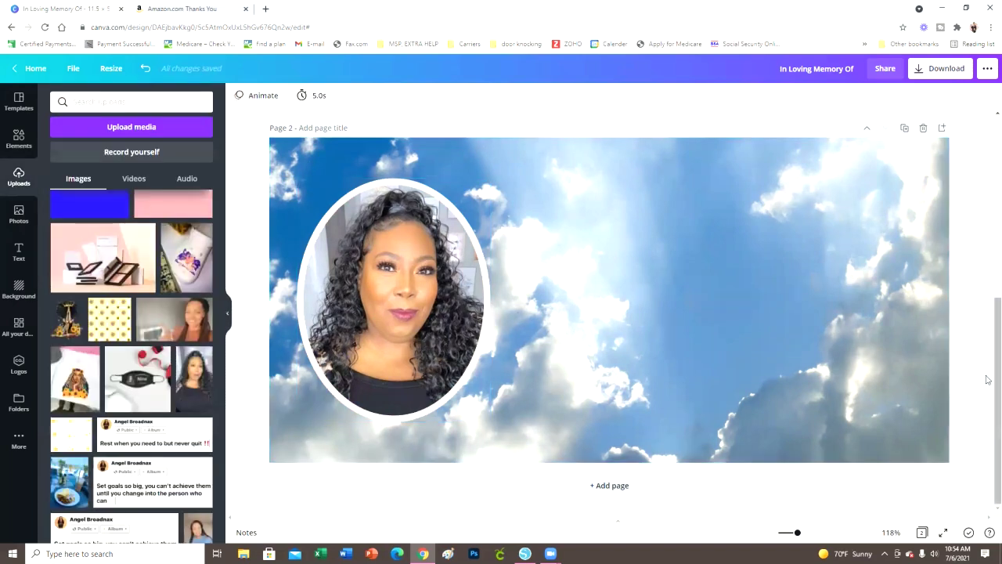
left_click(19, 252)
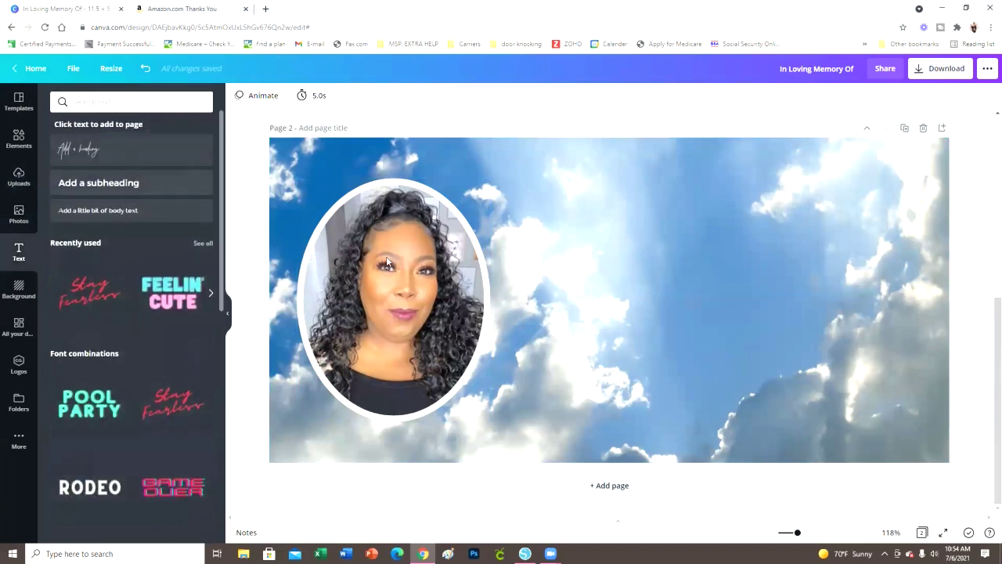
Set the new heading to Amsterdam Three and type 'In Loving Memory Of'
left_click_drag(645, 317, 709, 343)
left_click(312, 97)
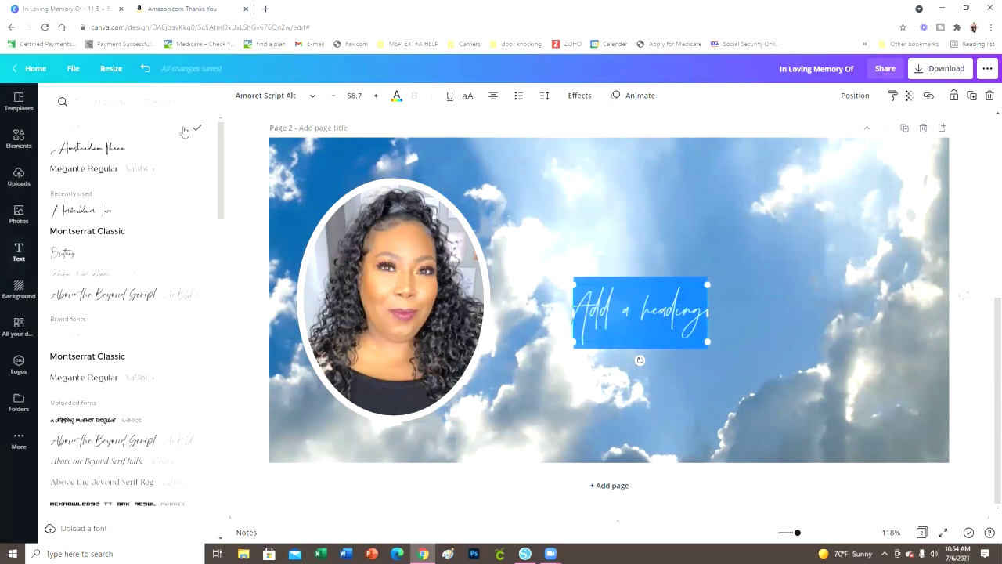
left_click(135, 150)
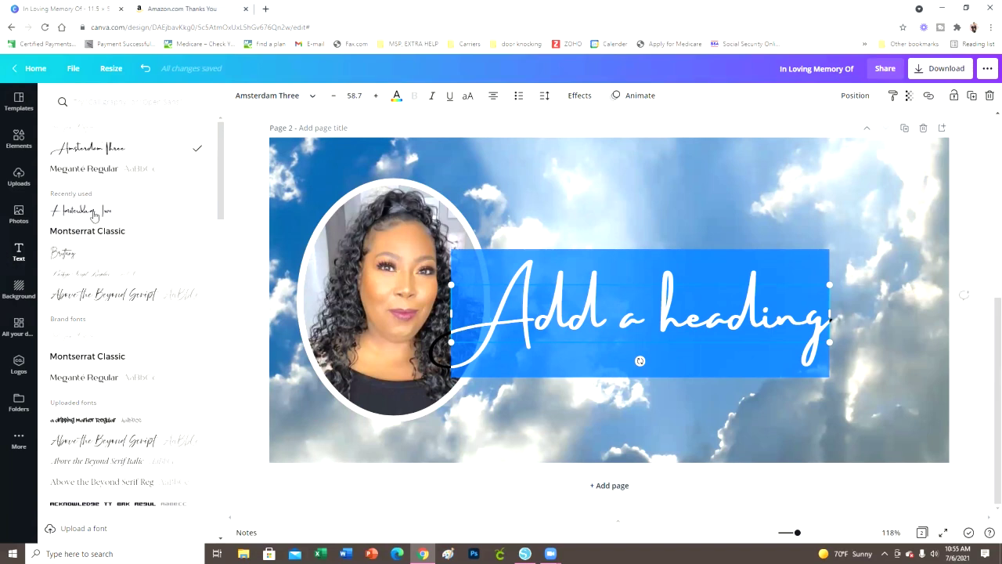
type("Jn Lovin")
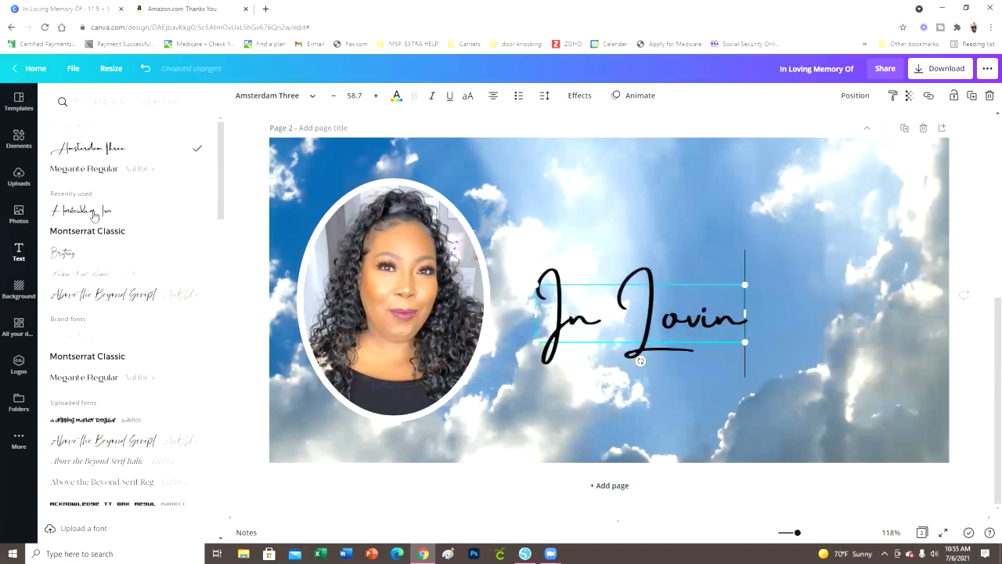
type("g Memro")
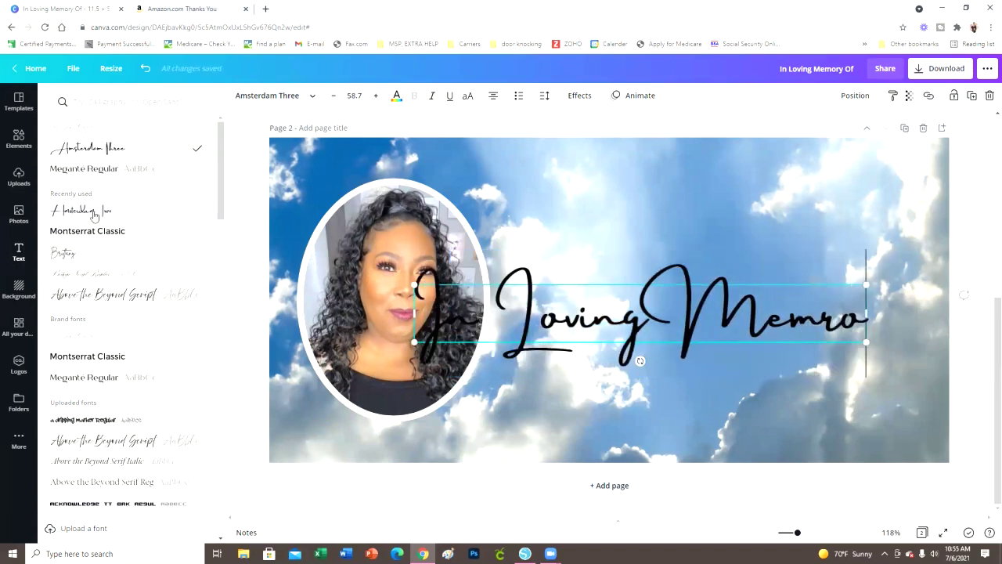
key("BackSpace")
key("BackSpace")
type("ory Of")
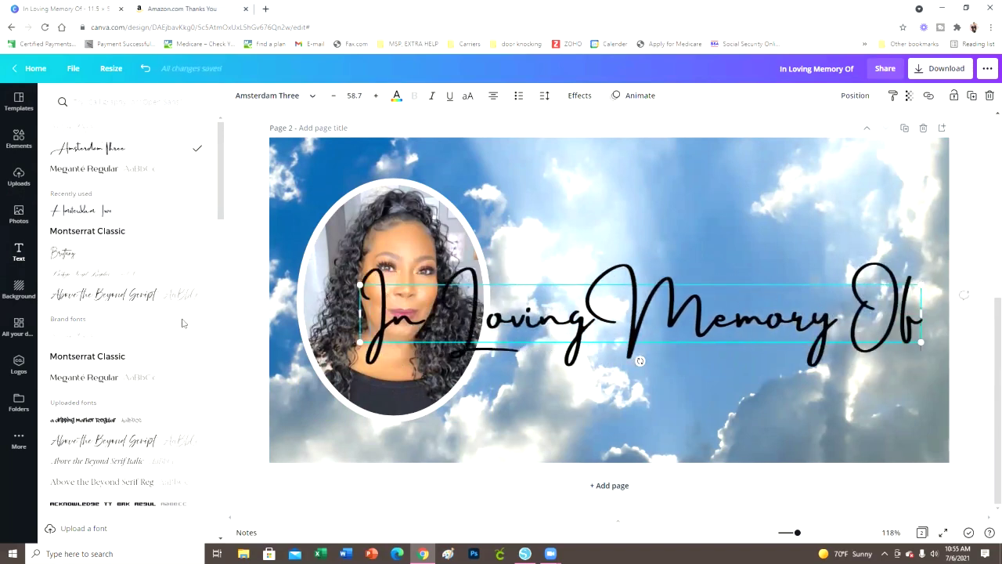
key("Escape")
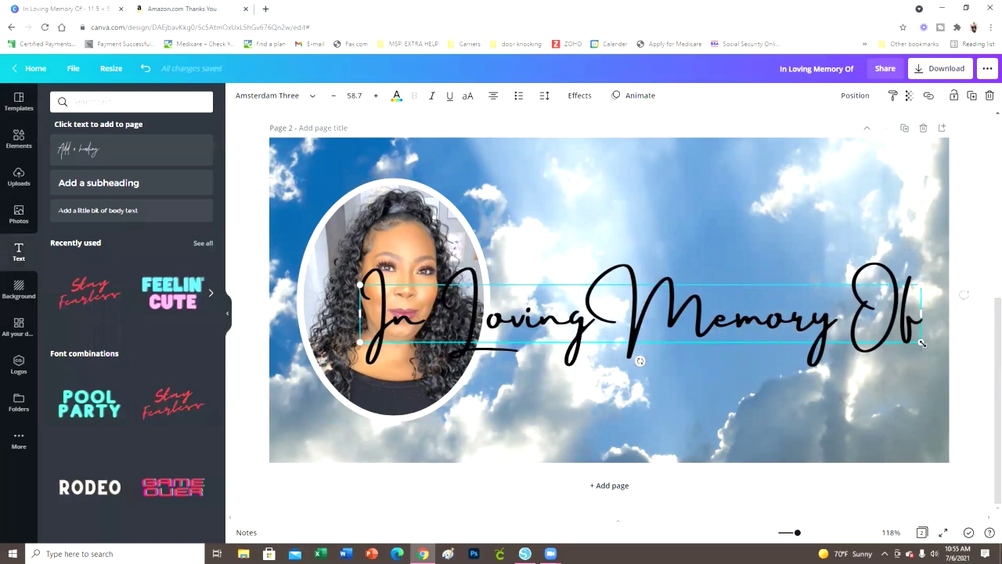
Shrink the heading and place it across the upper right of the banner
left_click_drag(854, 315, 794, 285)
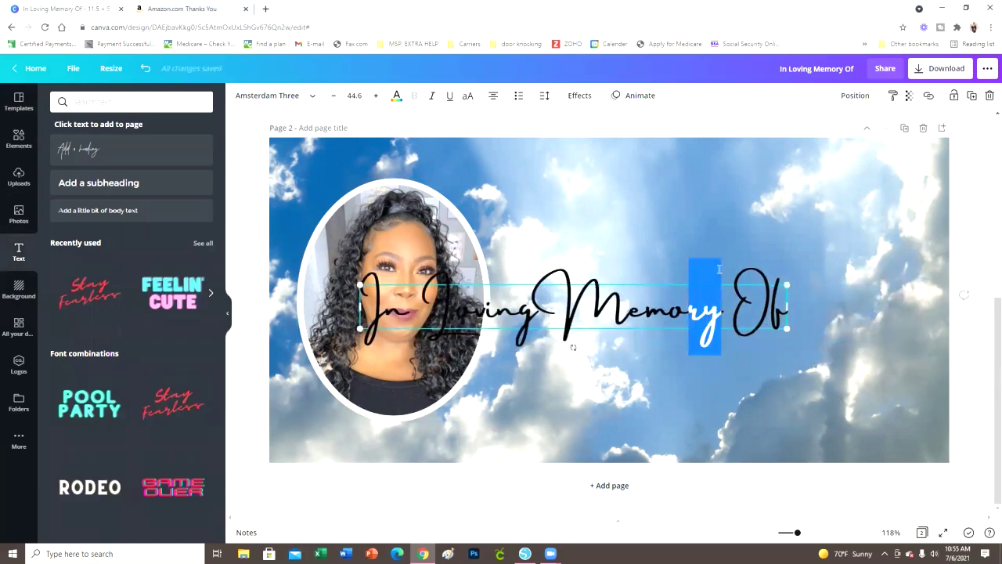
left_click(674, 444)
left_click(739, 256)
left_click_drag(739, 256, 852, 158)
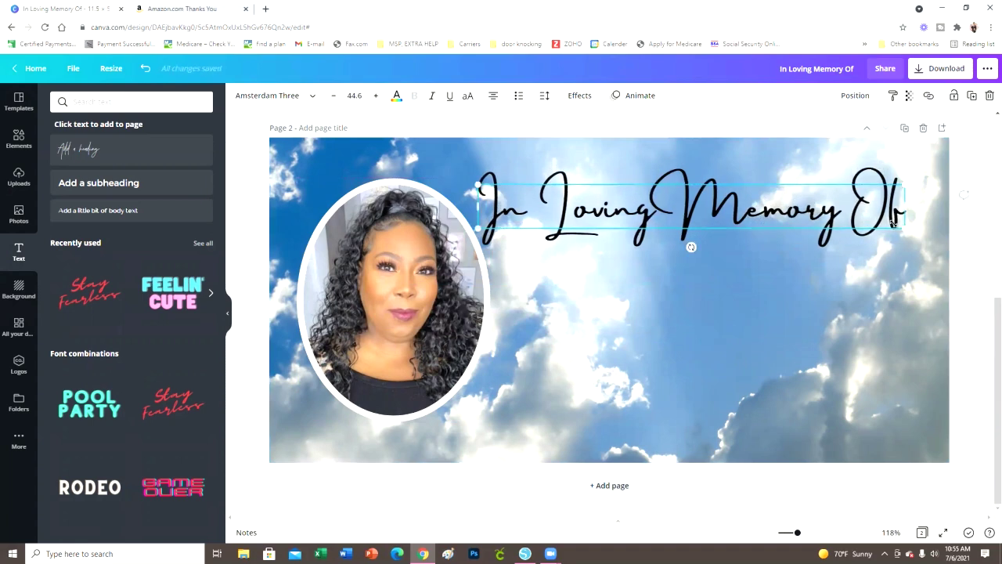
left_click_drag(896, 223, 879, 218)
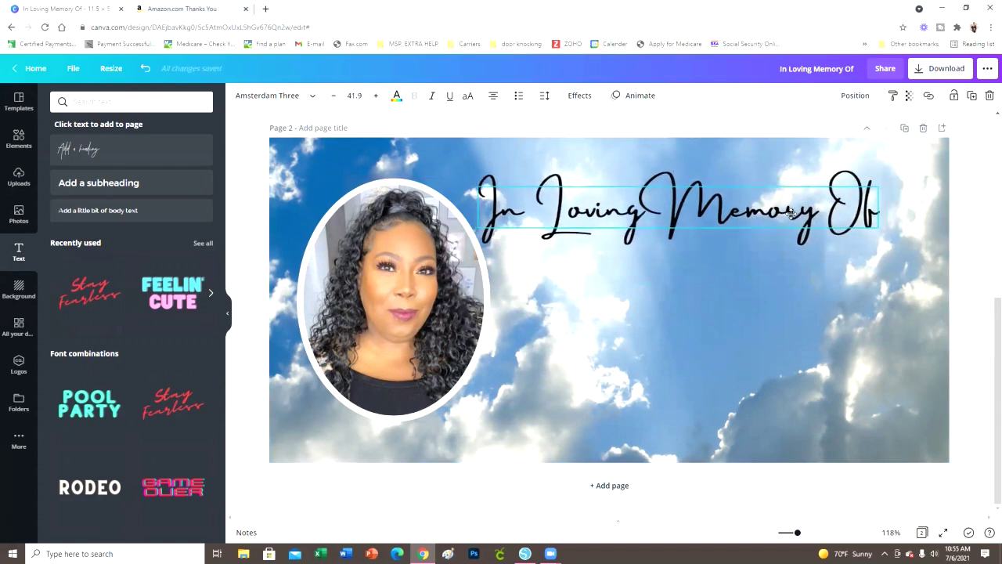
left_click(709, 396)
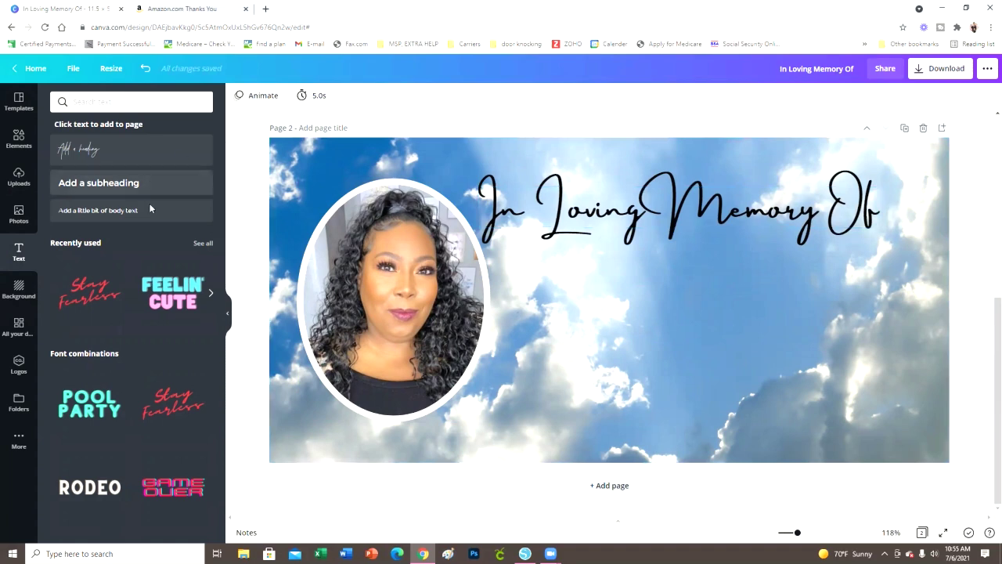
Add a body text line with the honoree's full name, enlarged to about 47.6 and centred under the heading
left_click(113, 212)
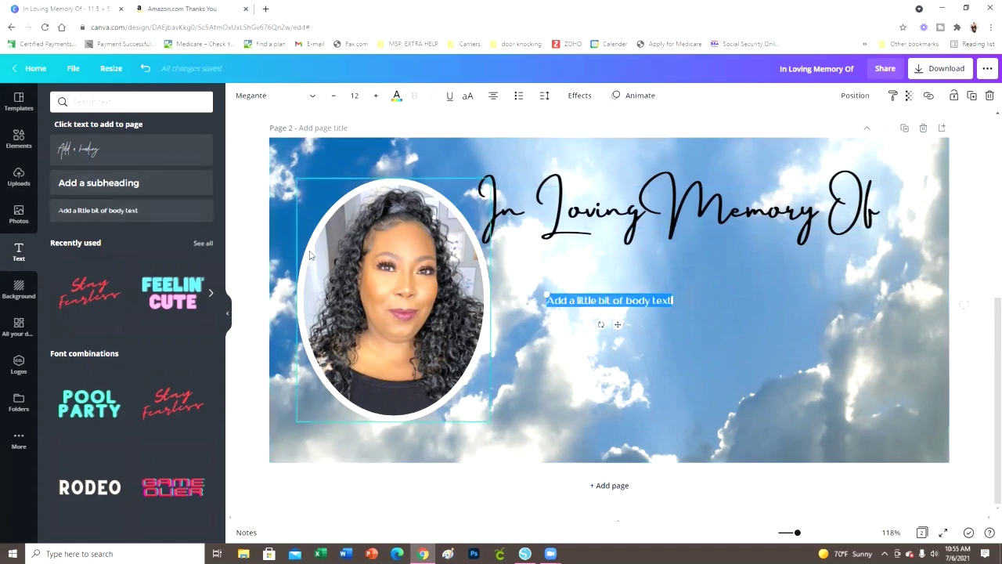
left_click(655, 365)
left_click_drag(610, 300, 663, 275)
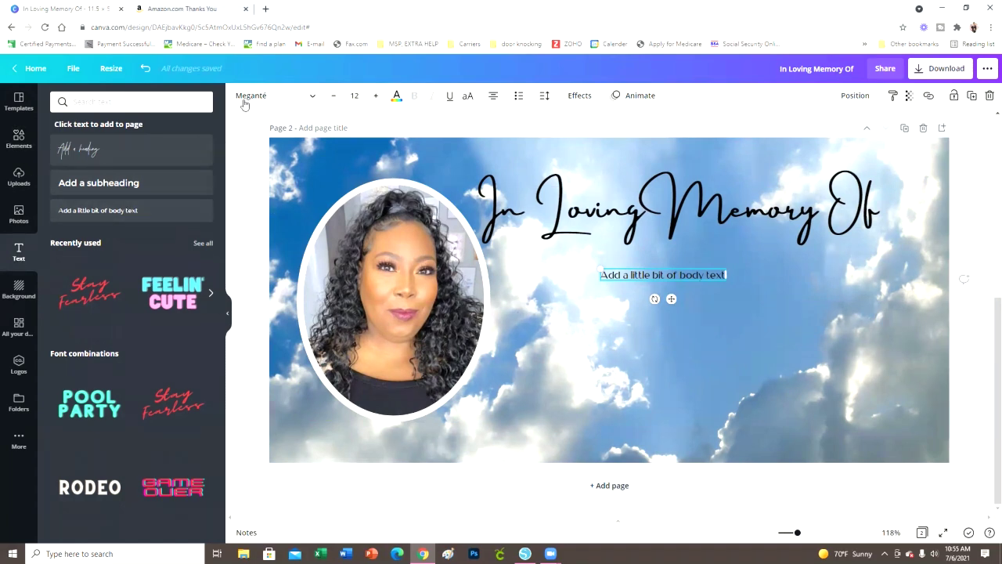
triple_click(679, 277)
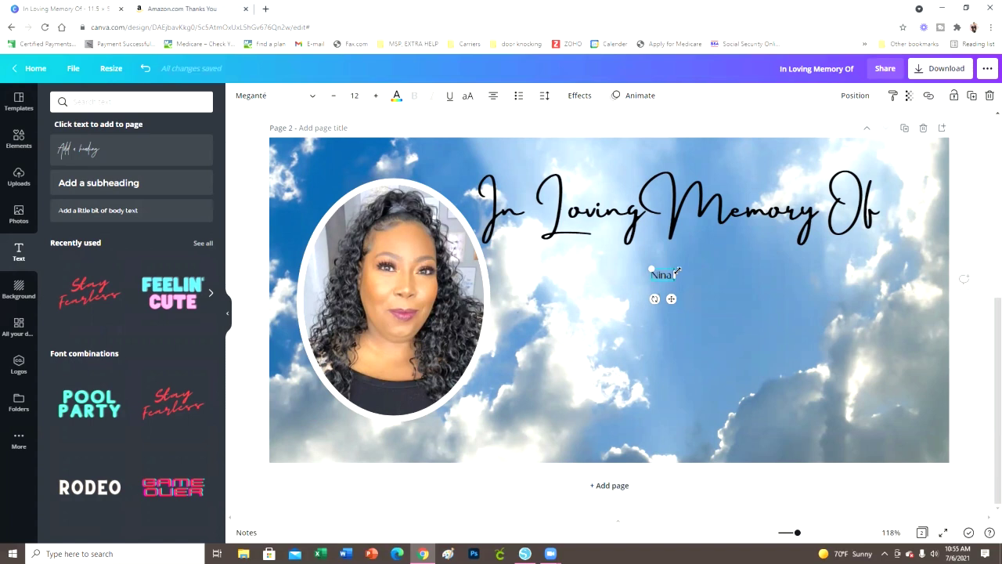
left_click(701, 292)
double_click(678, 279)
left_click_drag(741, 310, 839, 336)
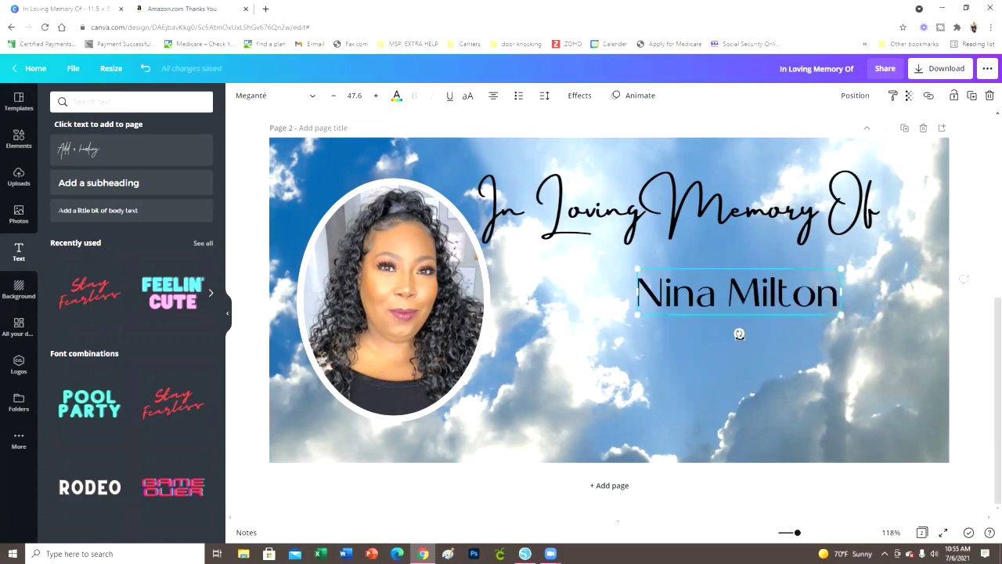
left_click_drag(761, 301, 700, 281)
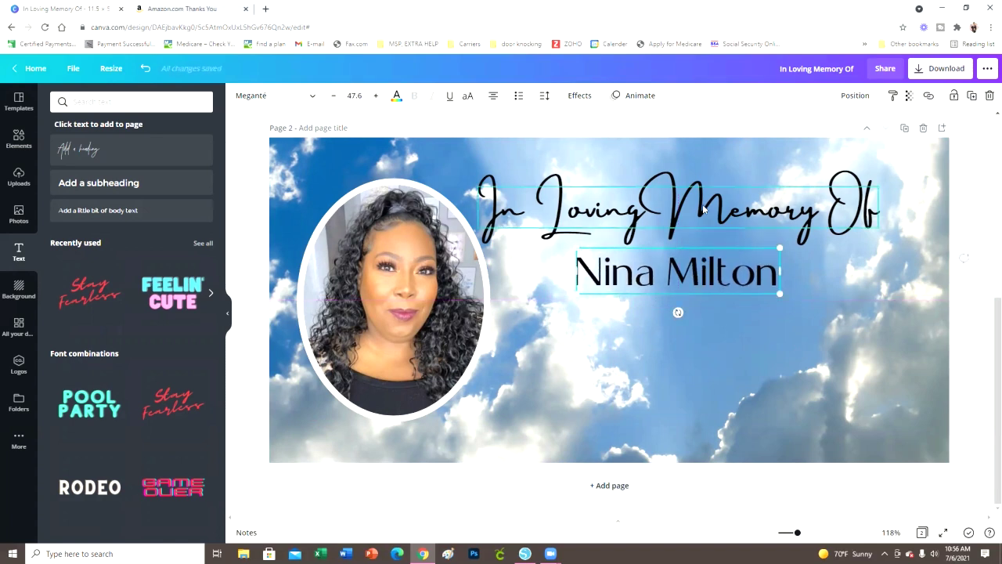
left_click(971, 353)
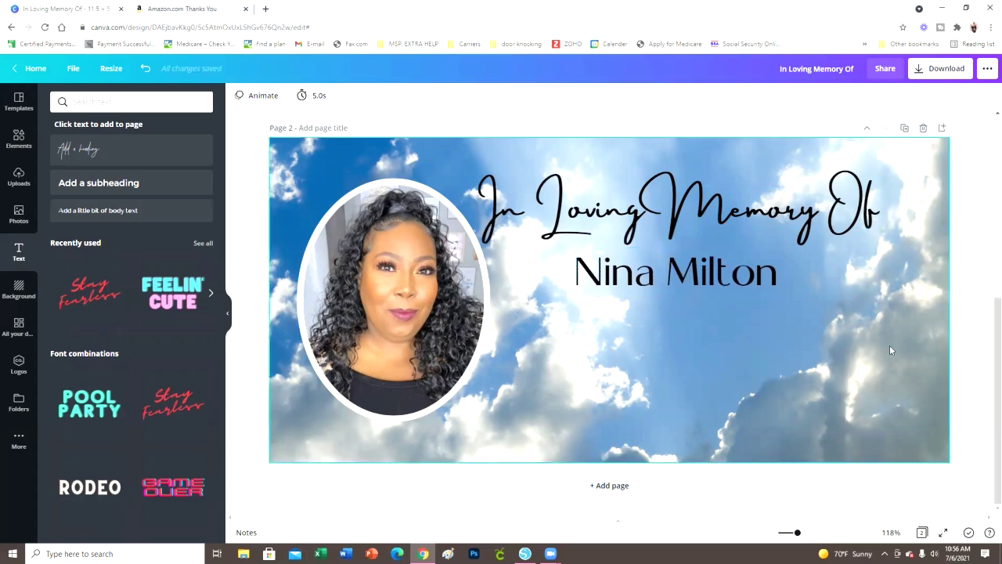
Duplicate the name line and move the copy just below it
scroll(714, 340, "up", 5)
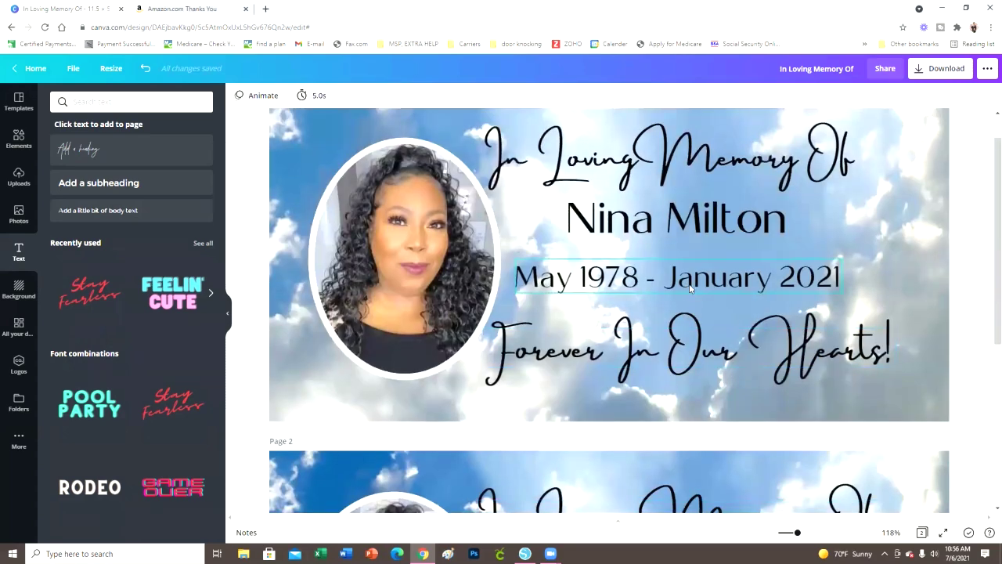
scroll(840, 350, "down", 5)
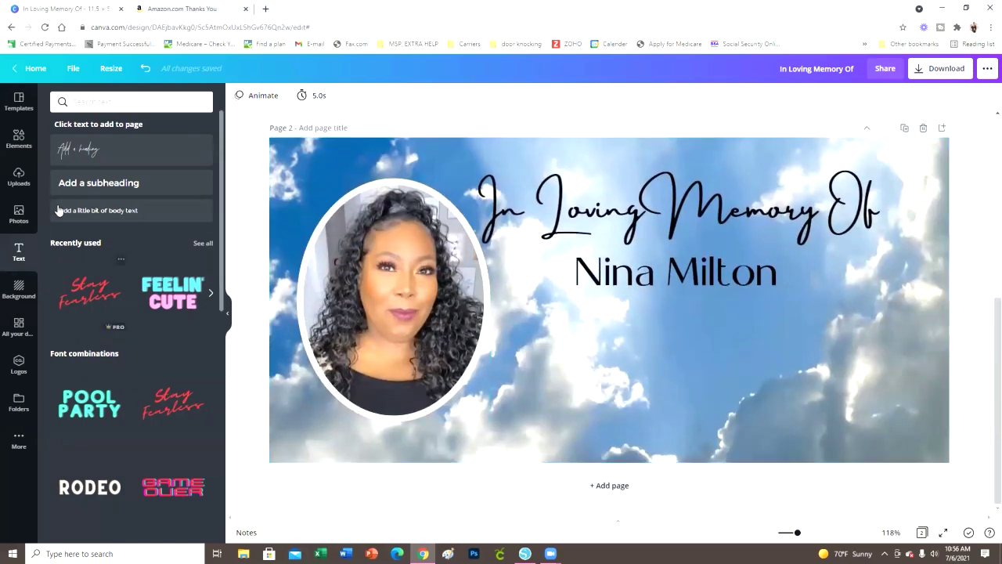
left_click(679, 282)
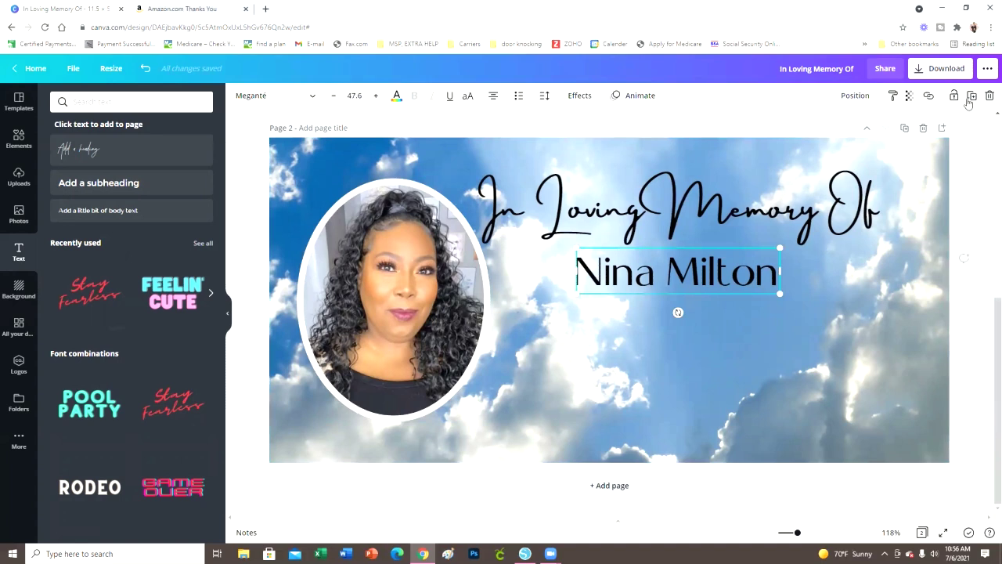
key("ctrl+d")
left_click_drag(746, 293, 743, 326)
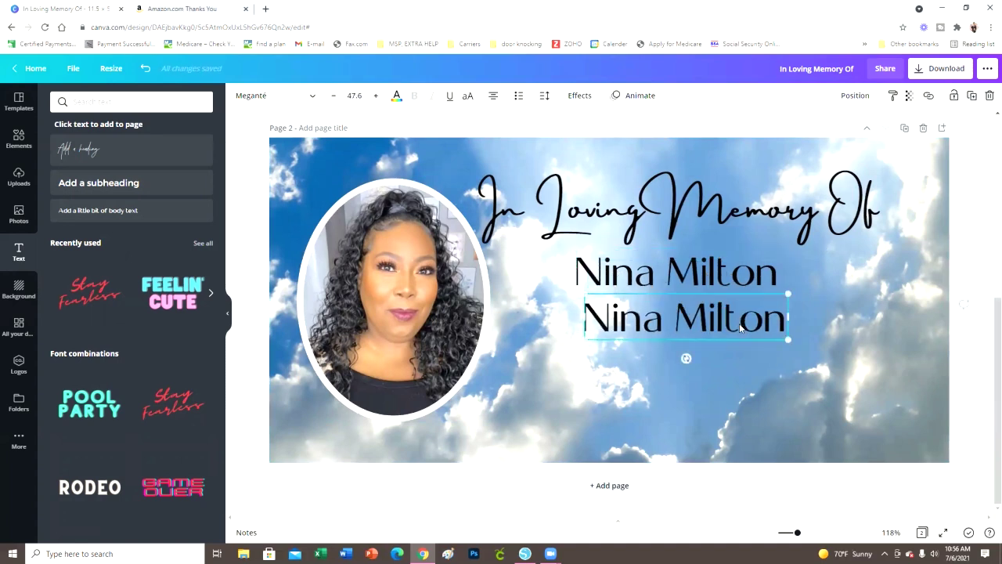
Replace the copy's text with 'May 1978 - January 2021'
triple_click(744, 326)
key("BackSpace")
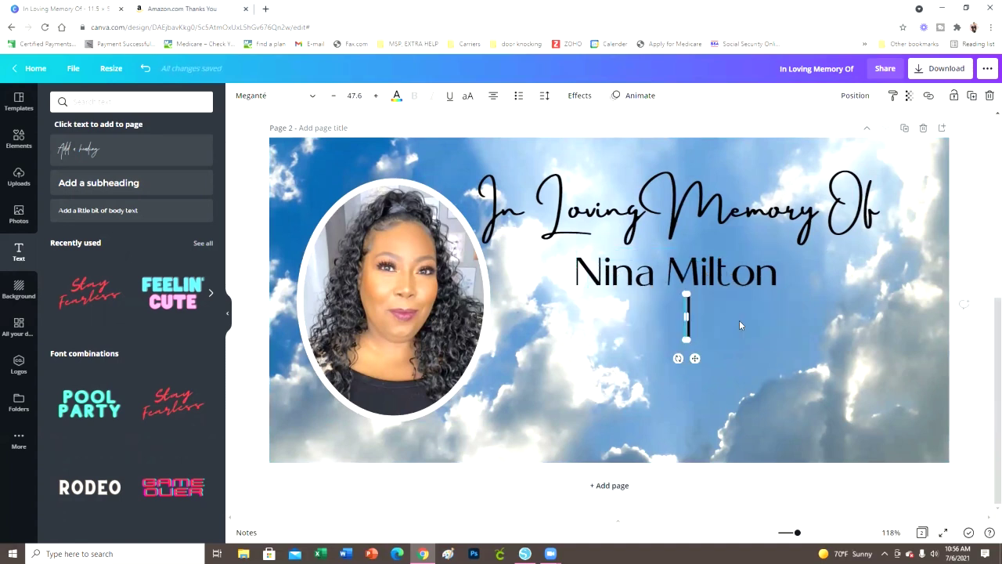
type("May ")
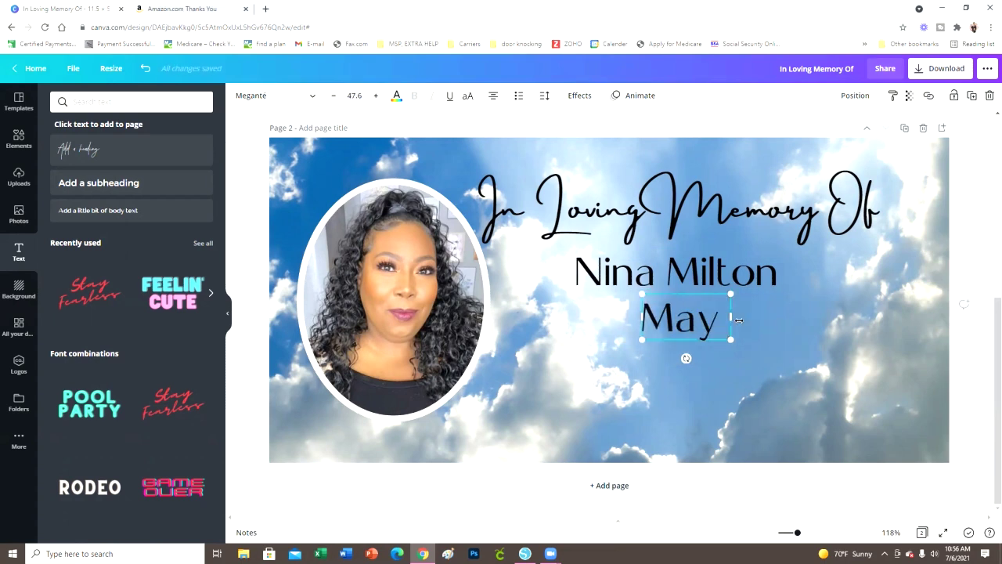
type("1978")
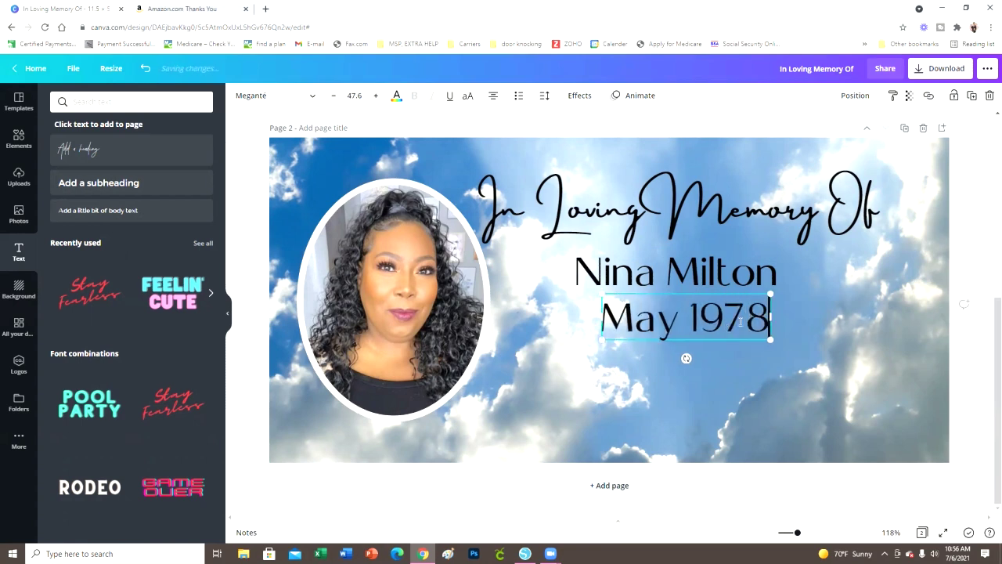
type(" - Ja")
key("BackSpace")
type("January ")
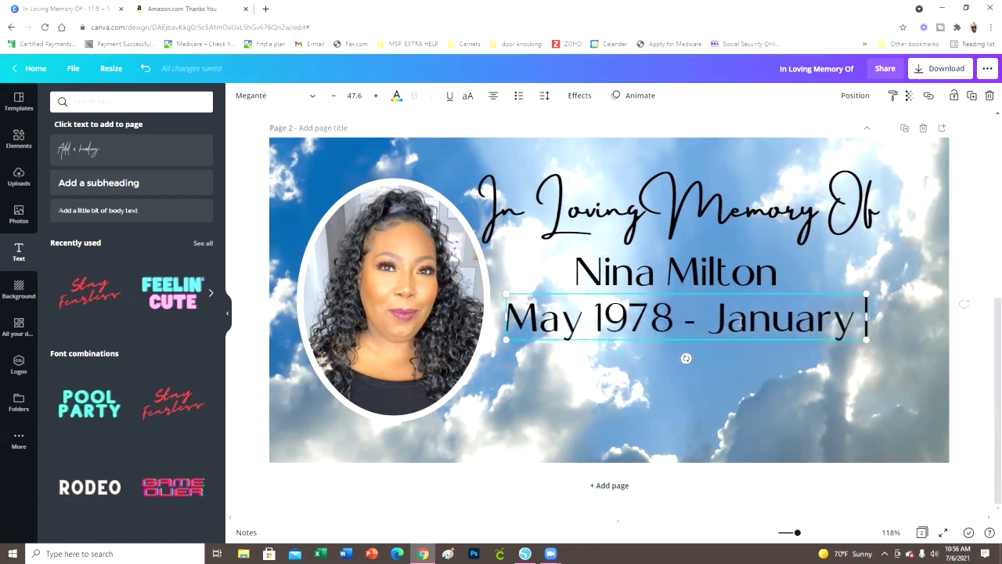
type("0")
key("BackSpace")
type("2021")
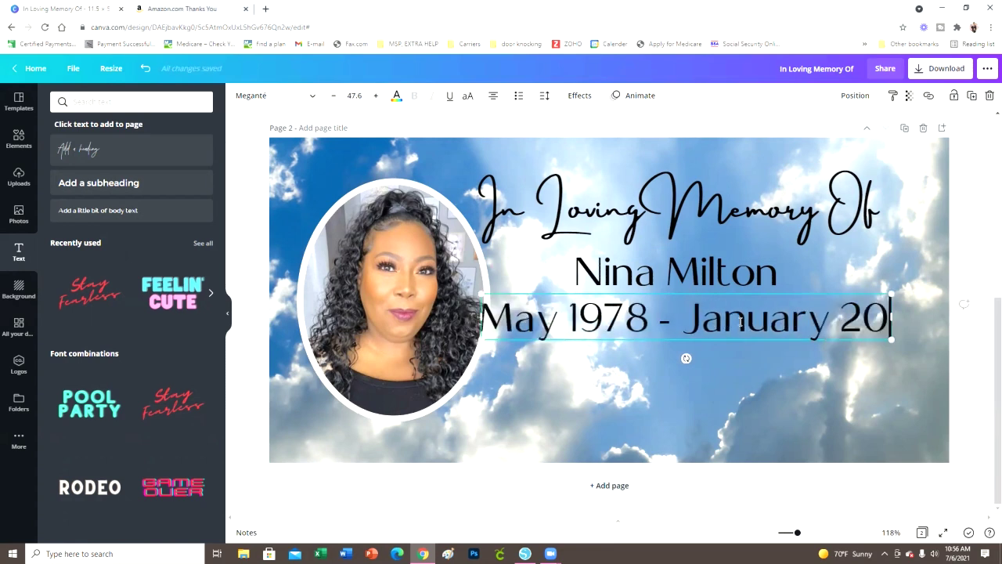
Shrink the date line to about 37.2 and centre it under the name
left_click(989, 317)
left_click(900, 337)
left_click_drag(900, 335, 785, 325)
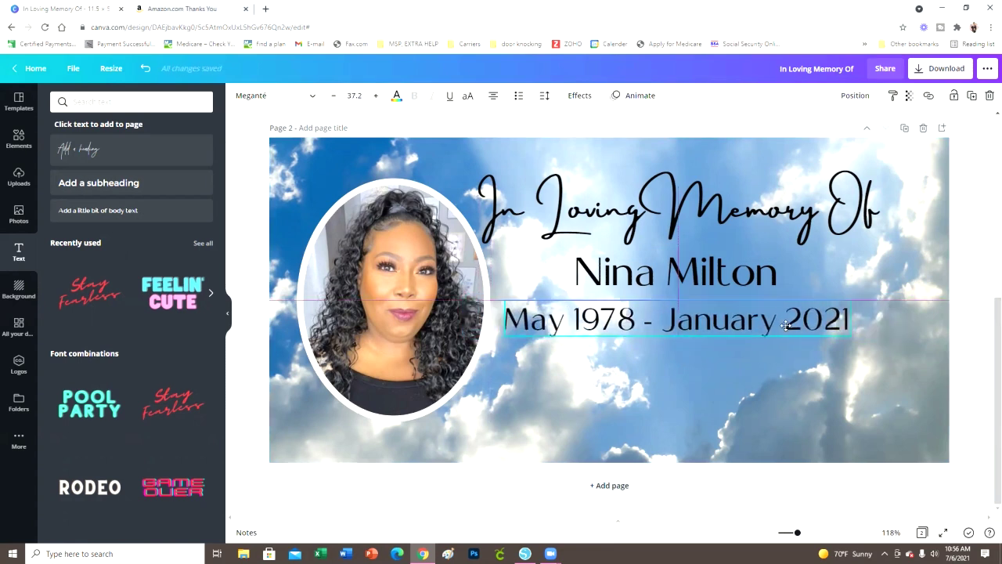
key("Escape")
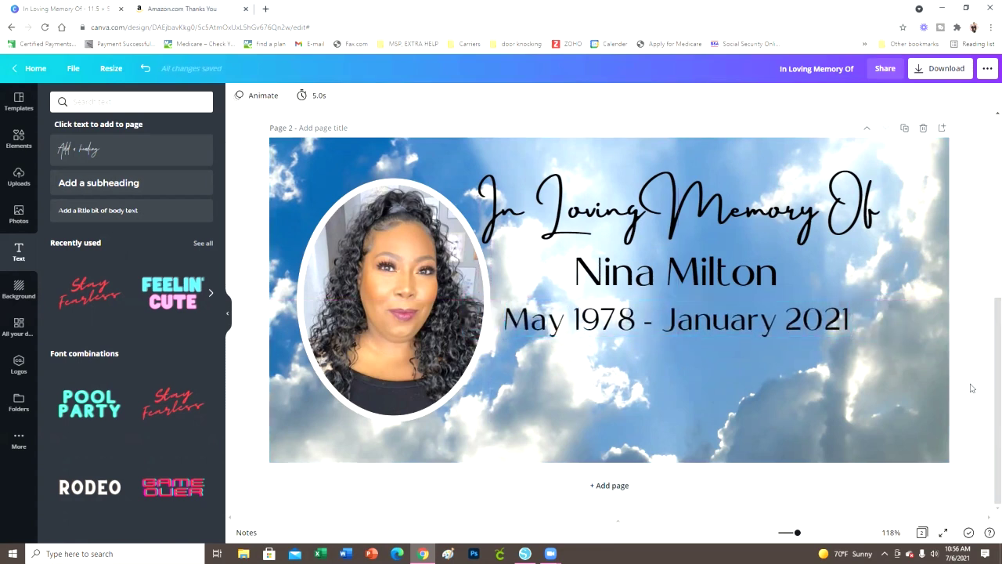
left_click_drag(750, 328, 755, 328)
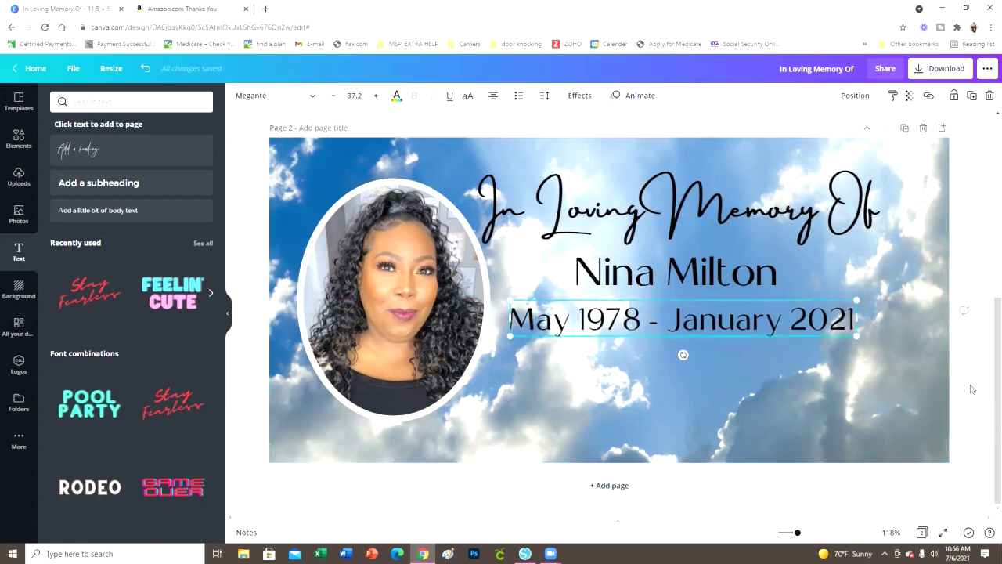
Duplicate the 'In Loving Memory Of' heading below the dates and retype it as 'Forever In Our Hearts!'
left_click(909, 365)
left_click(809, 231)
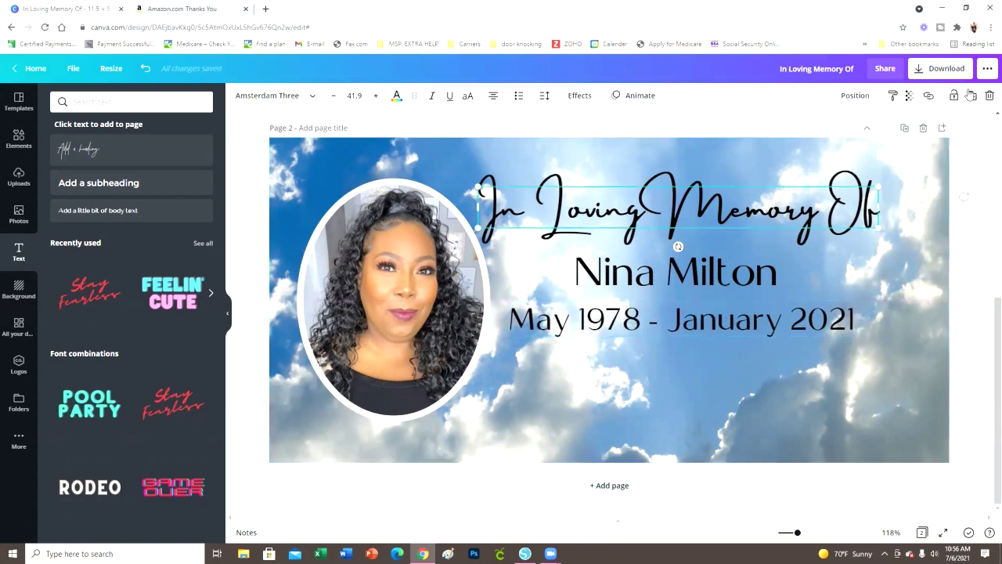
key("ctrl+d")
left_click_drag(734, 236, 732, 381)
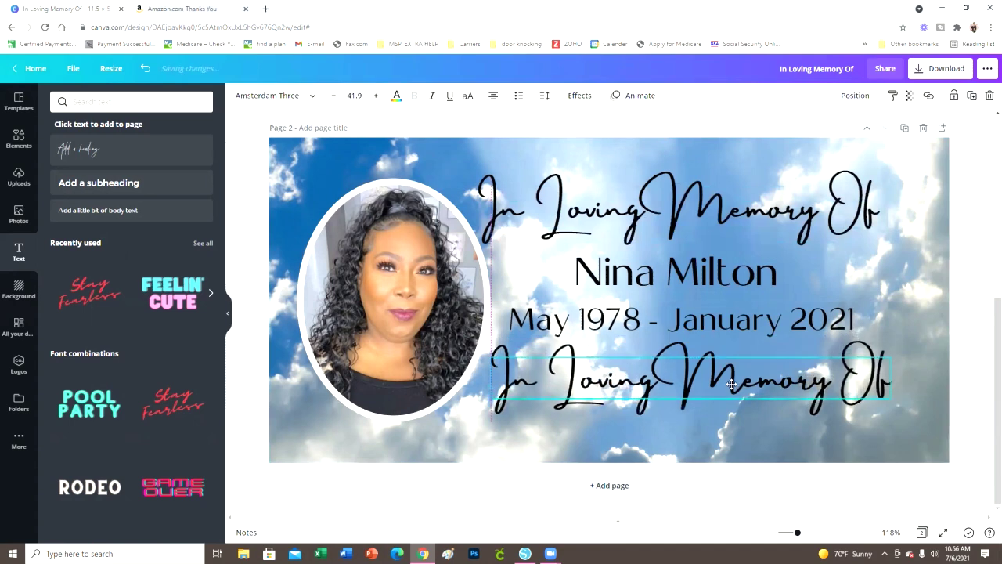
double_click(731, 382)
type("F")
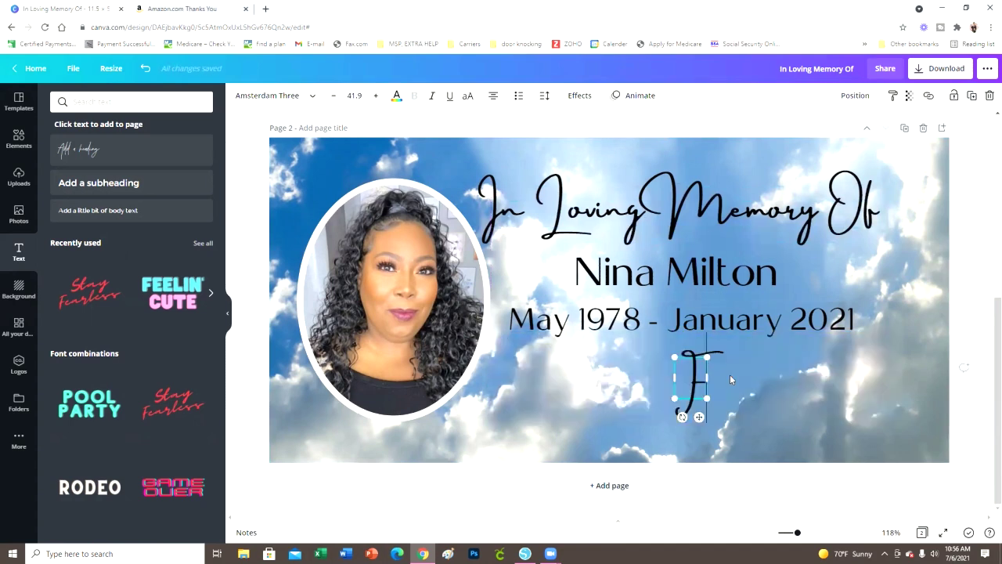
type("orever In Our H")
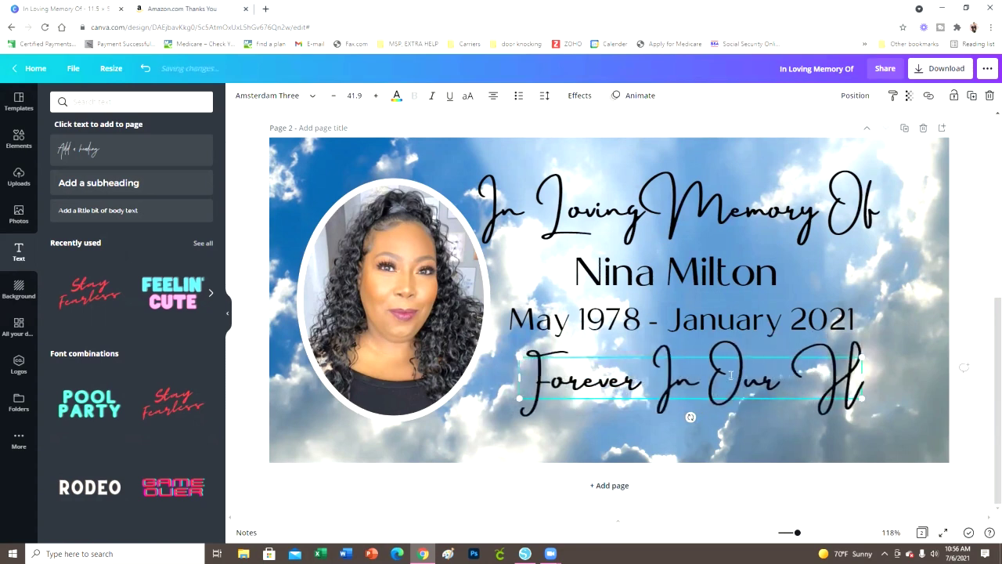
type("earts")
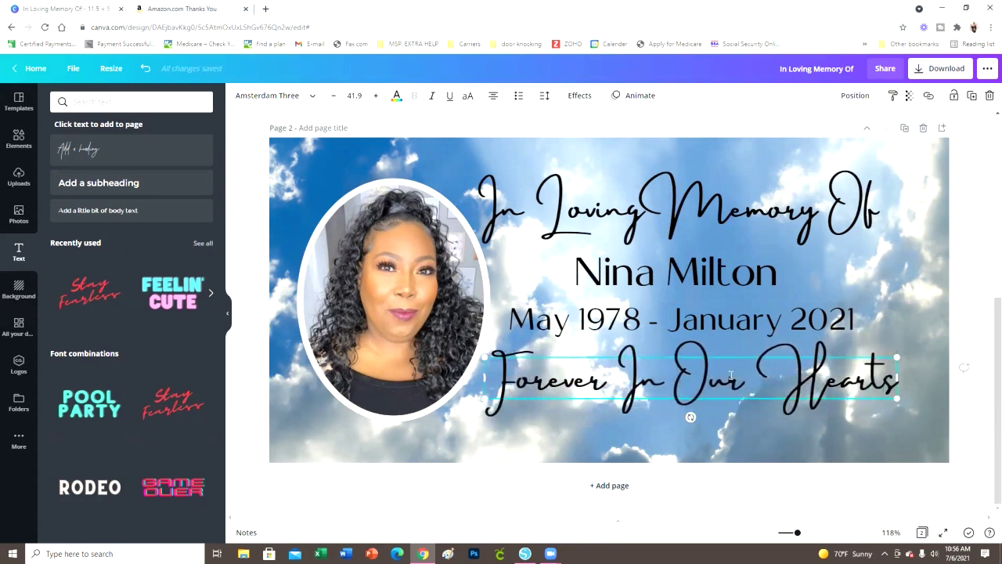
type("!")
key("Escape")
left_click_drag(814, 399, 820, 403)
left_click(968, 399)
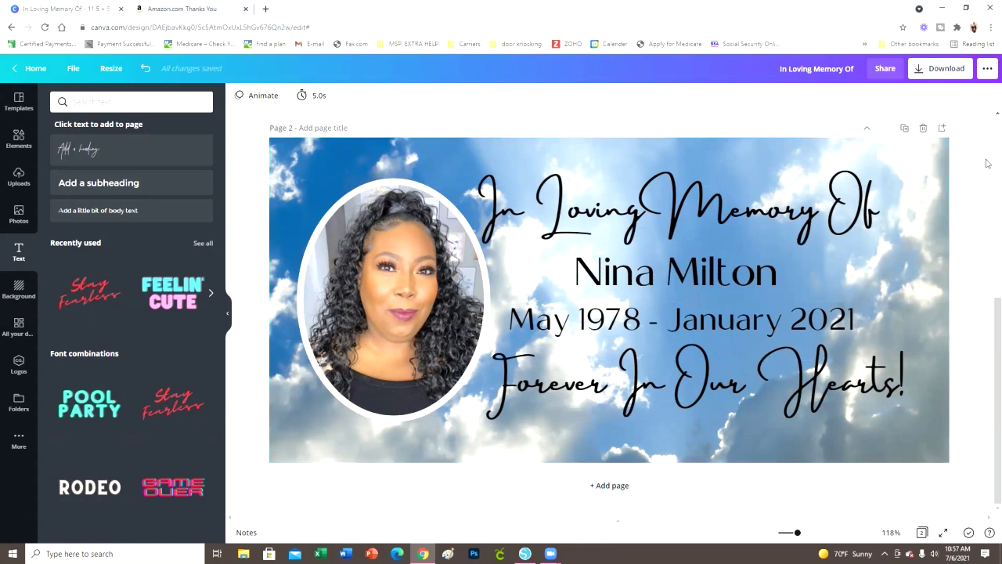
Set the sky background's transparency to about 75 so the clouds look softer
left_click(928, 181)
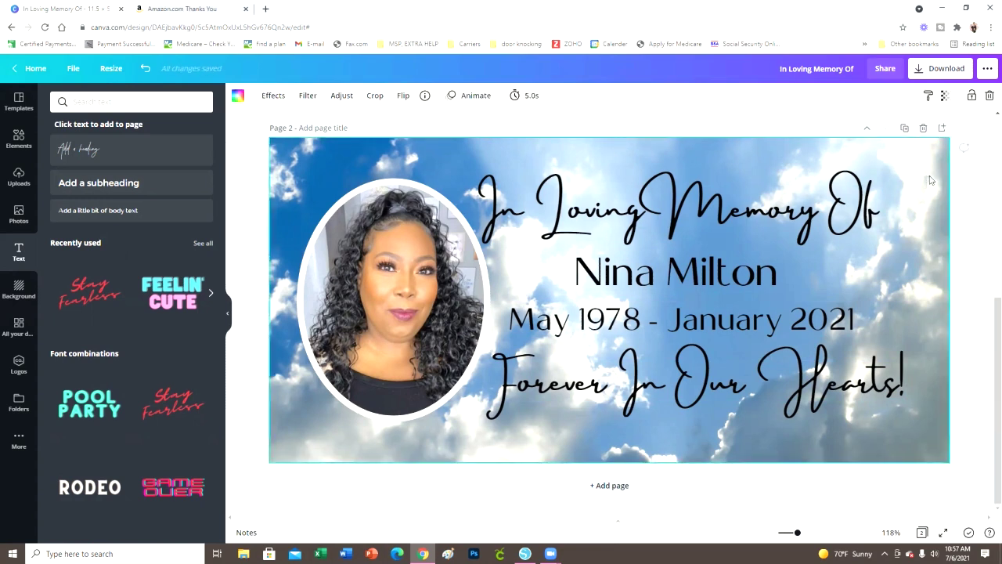
left_click(948, 101)
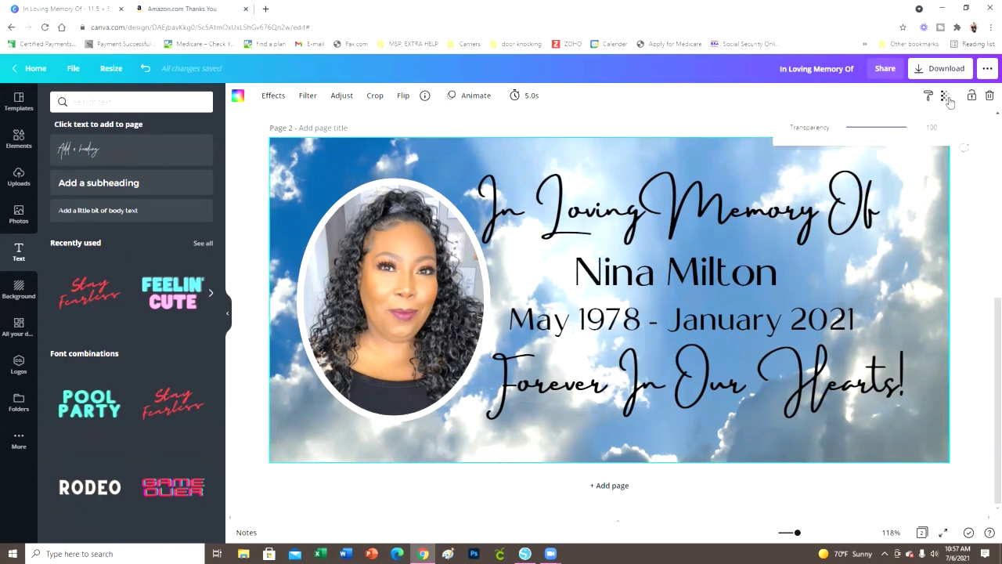
left_click_drag(916, 136, 896, 136)
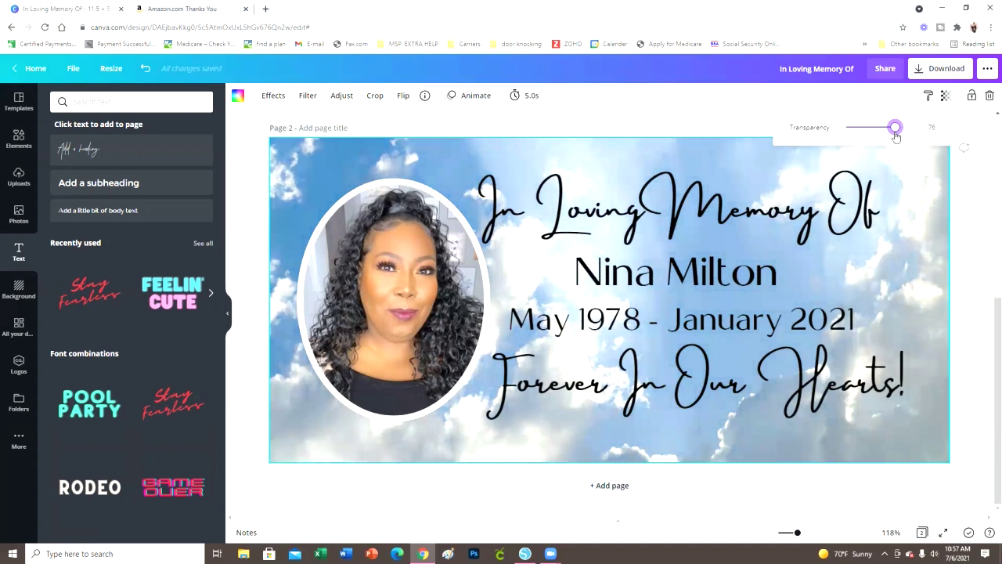
left_click(937, 187)
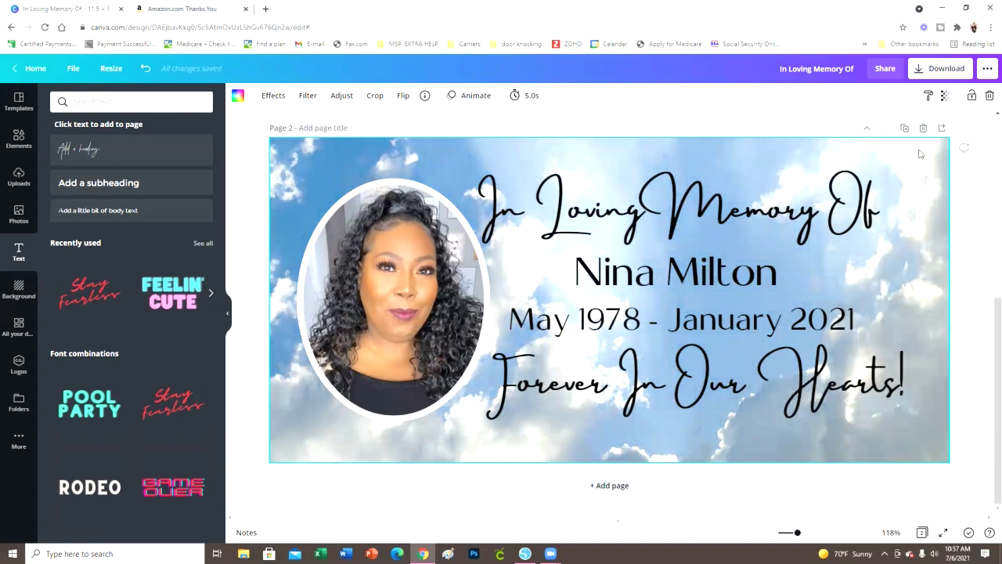
left_click(943, 96)
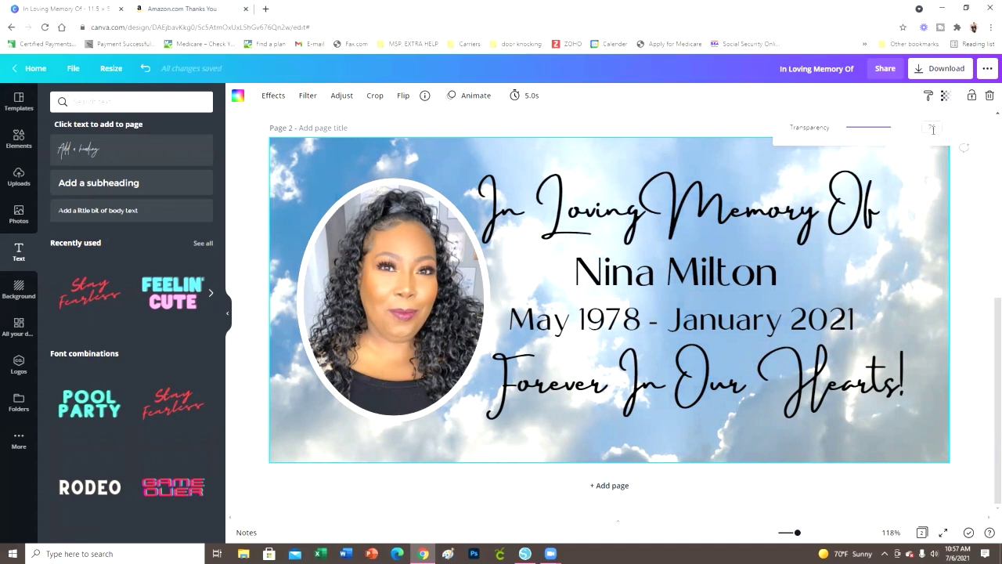
left_click_drag(901, 132, 896, 128)
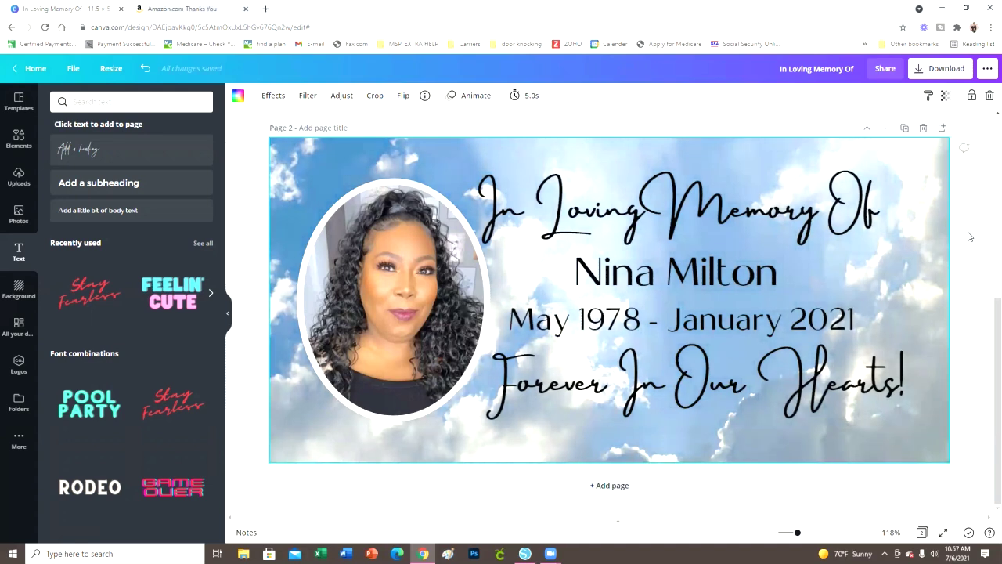
left_click(945, 95)
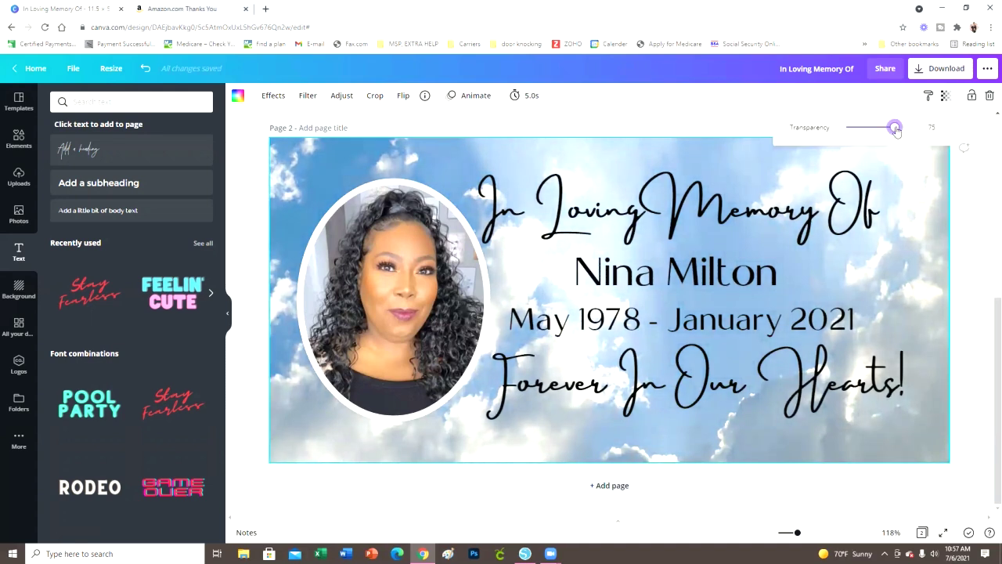
mouse_move(895, 128)
left_mouse_down()
mouse_move(922, 133)
mouse_move(887, 140)
mouse_move(911, 137)
mouse_move(895, 138)
left_mouse_up()
left_click(972, 198)
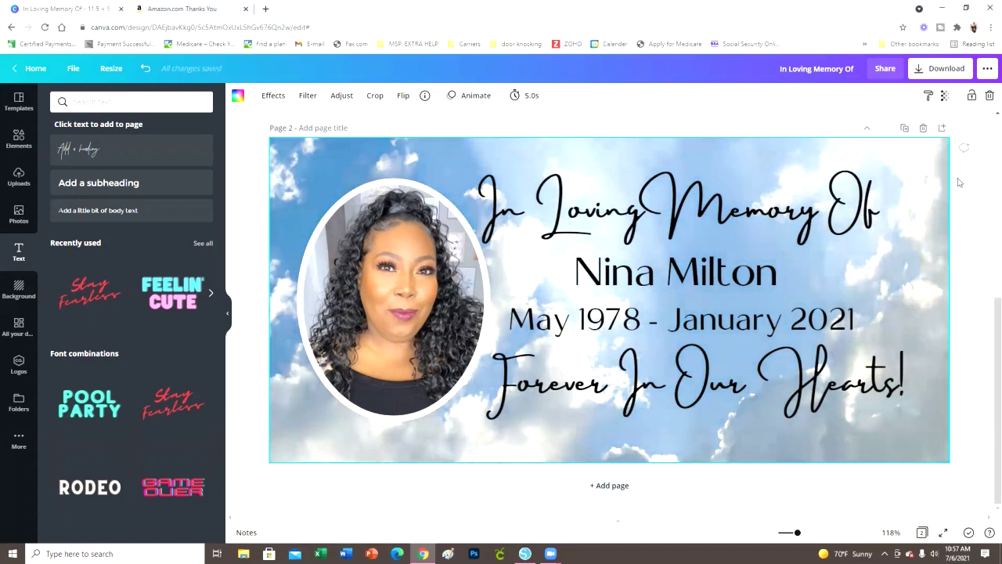
left_click(969, 233)
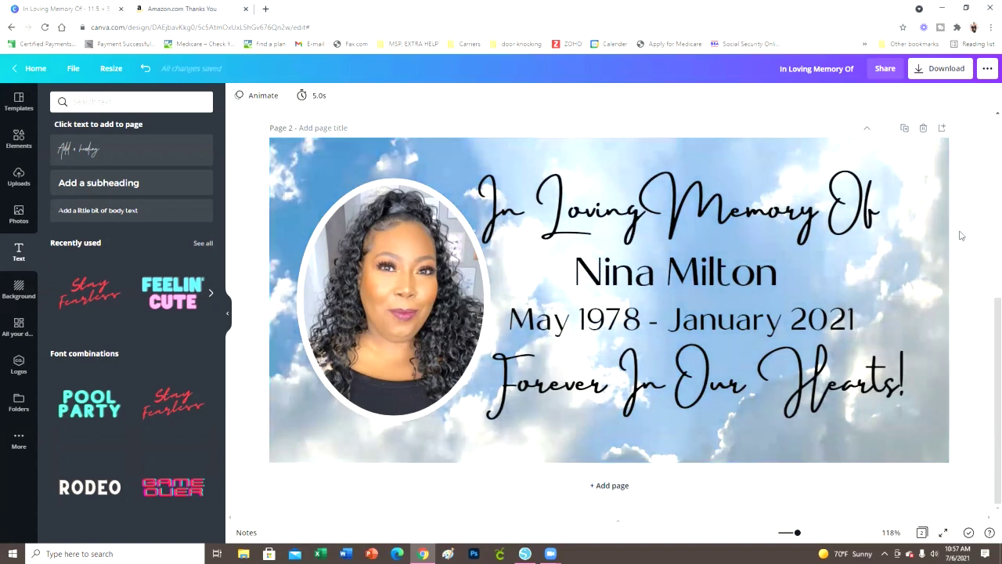
Check the In Loving Memory Of heading, name line and Forever In Our Hearts! text
left_click(809, 222)
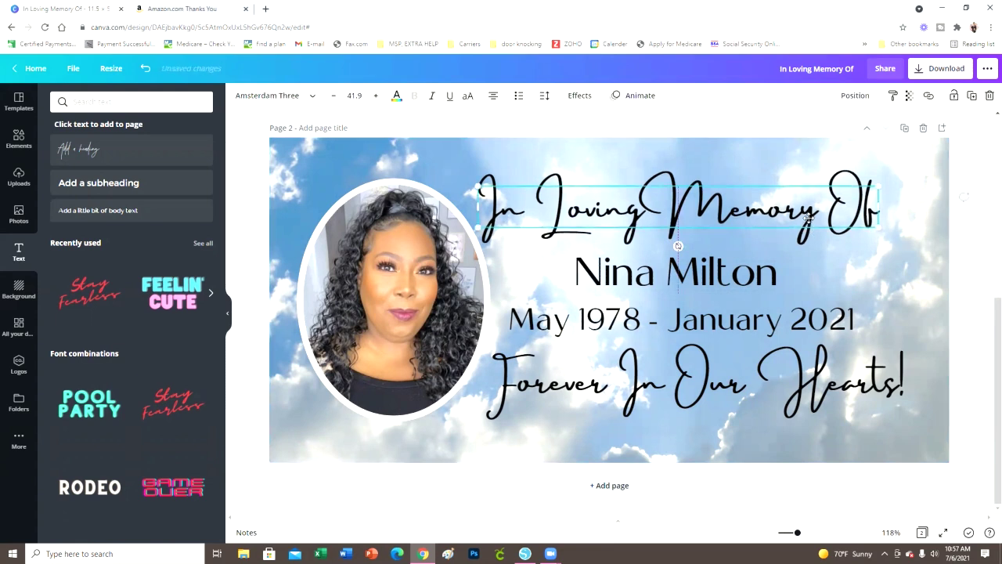
left_click(735, 270)
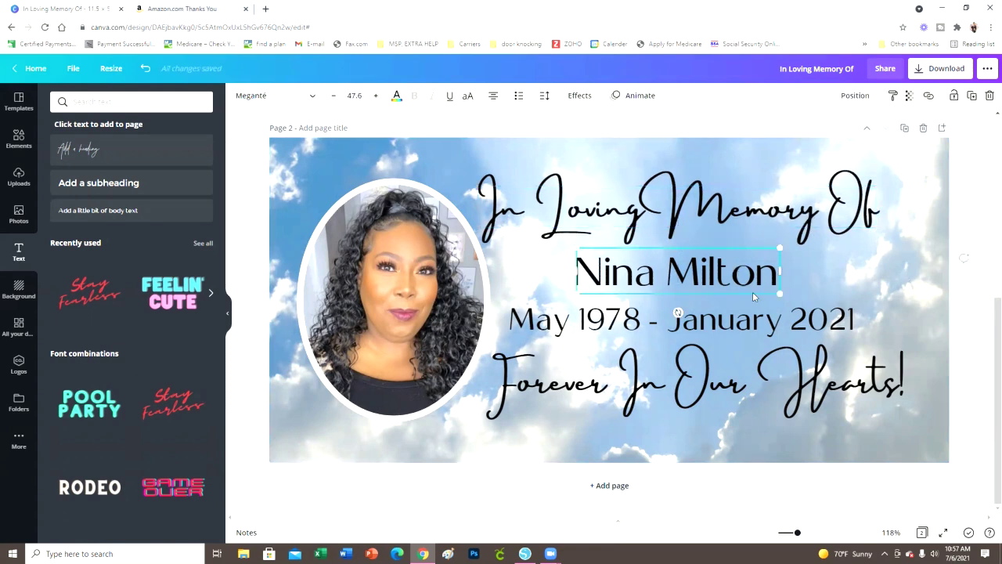
left_click(971, 330)
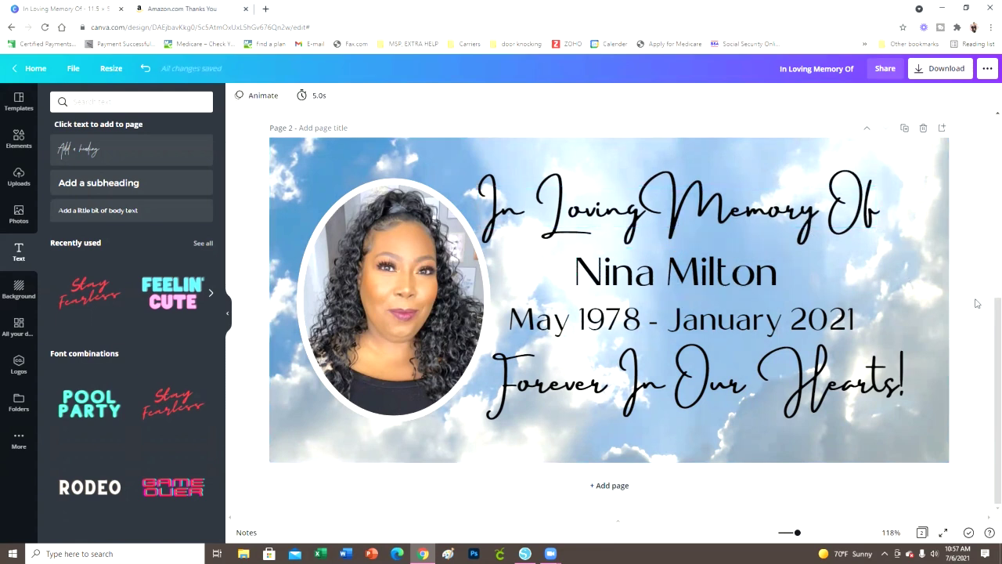
left_click(812, 382)
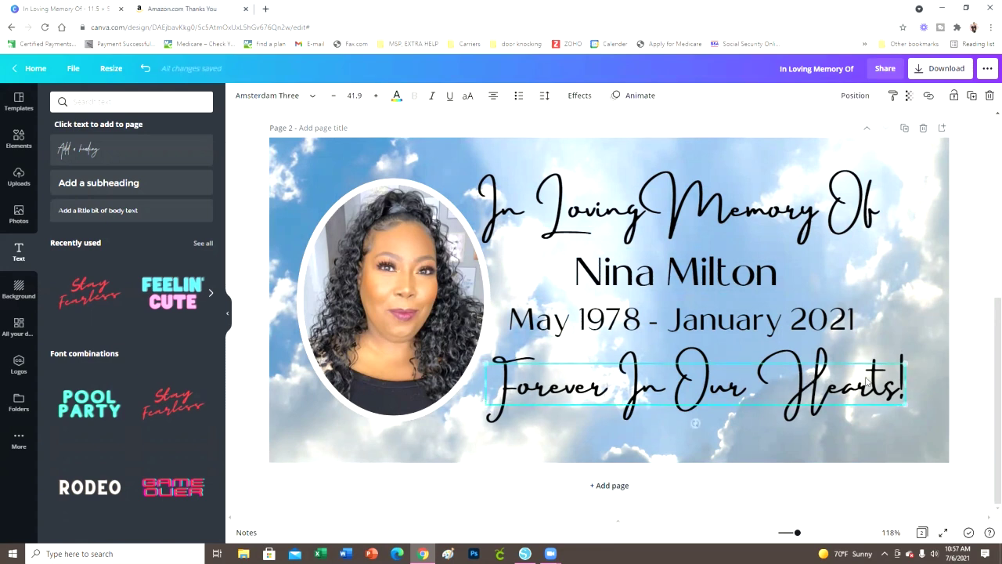
left_click(971, 228)
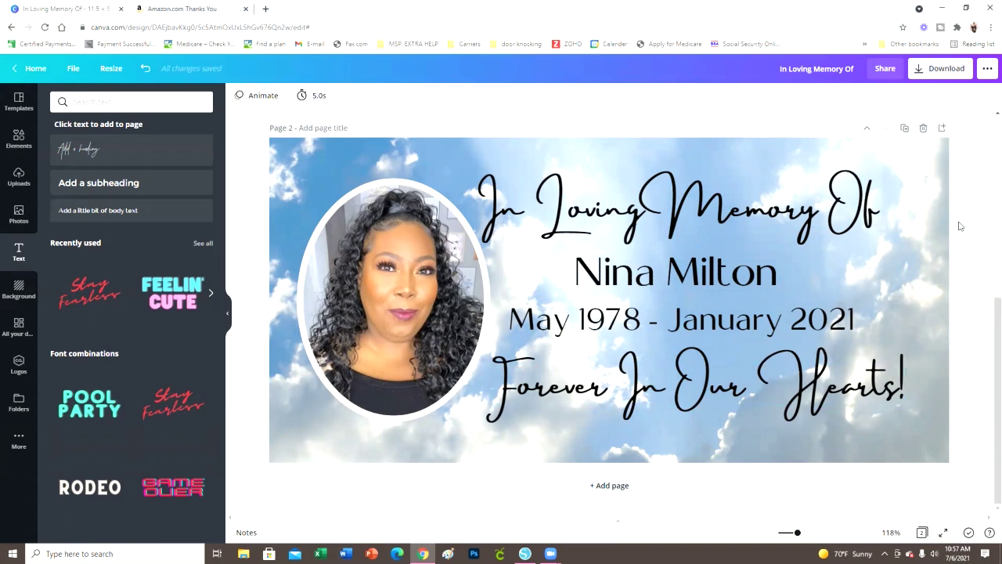
Delete the portrait photo from the oval frame, then delete the empty frame
left_click(404, 338)
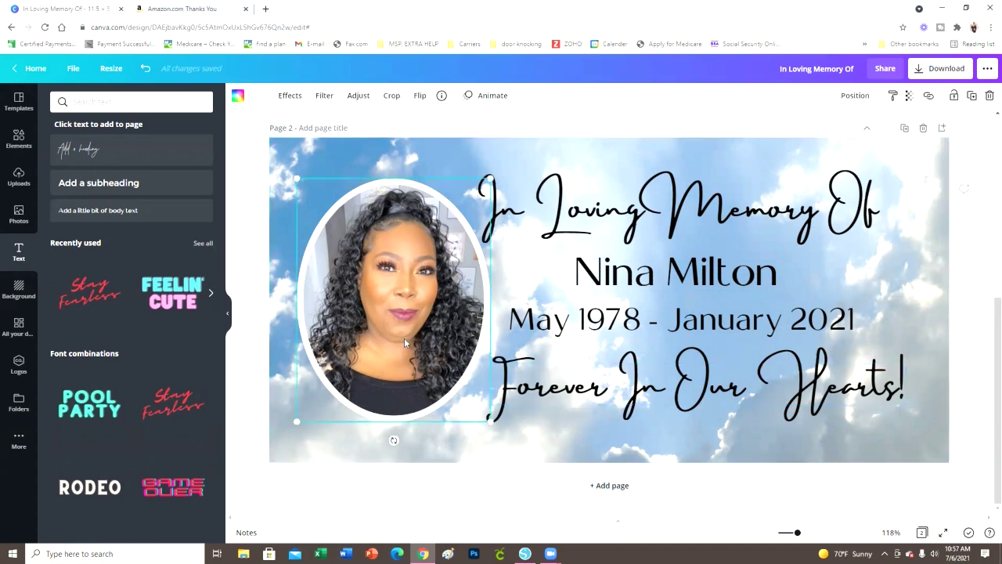
double_click(404, 337)
key("Delete")
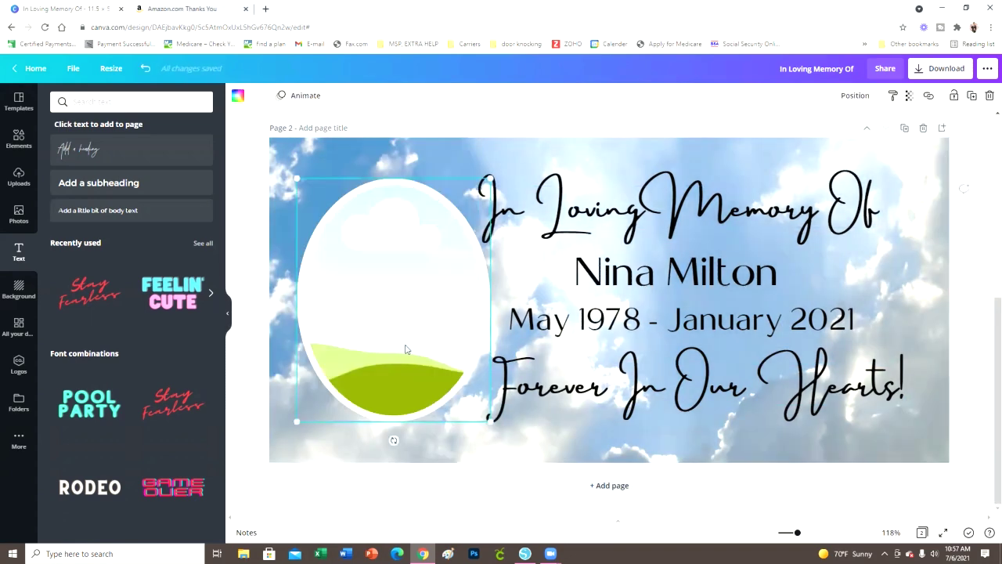
key("Delete")
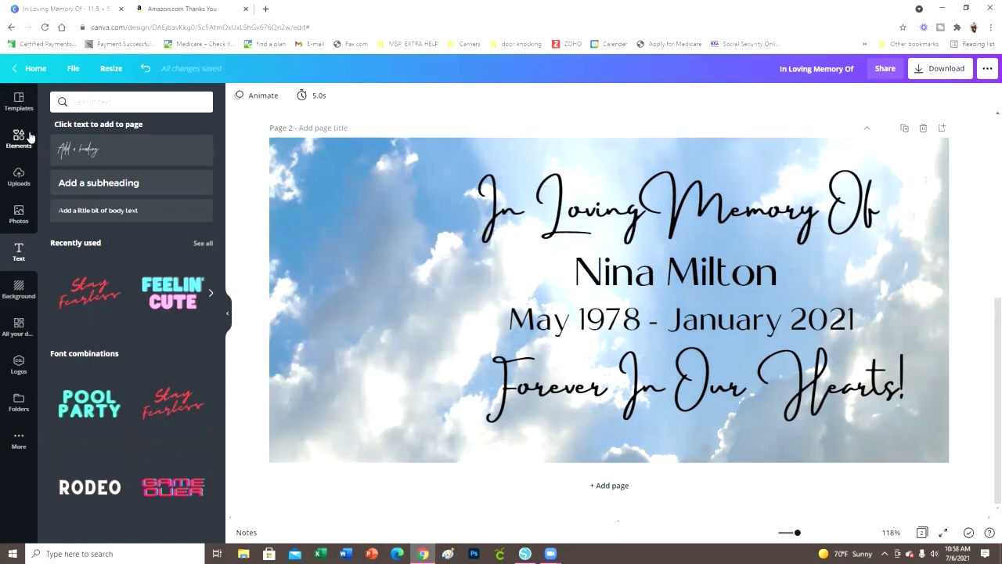
Add the woman's uploaded photo and move it left beside the memorial text
left_click(21, 186)
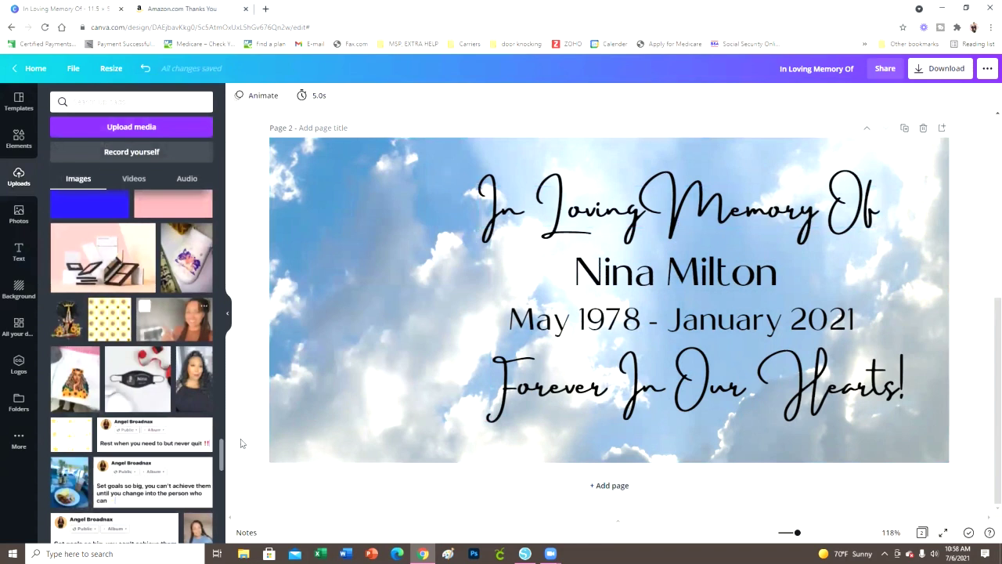
left_click(189, 367)
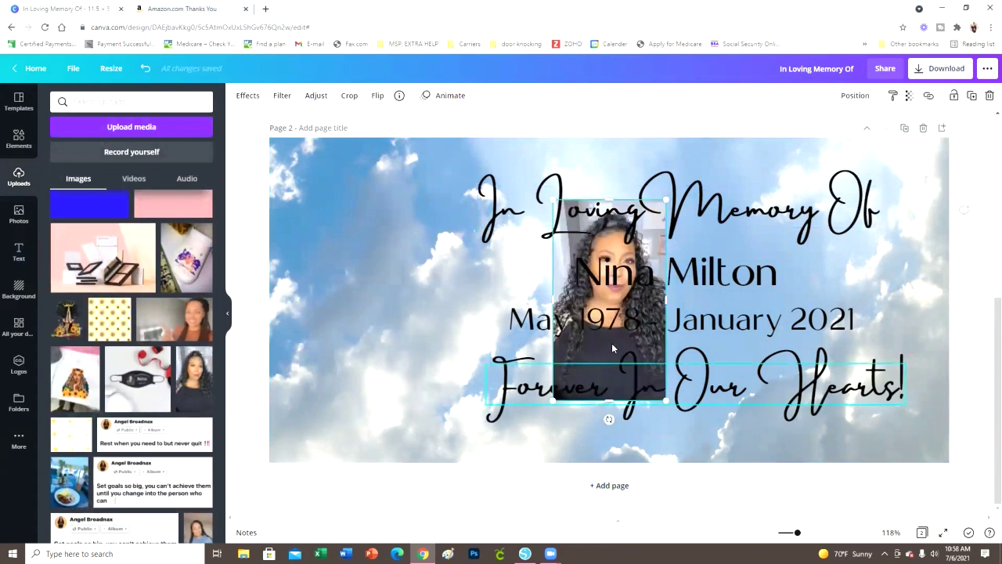
left_click(517, 382)
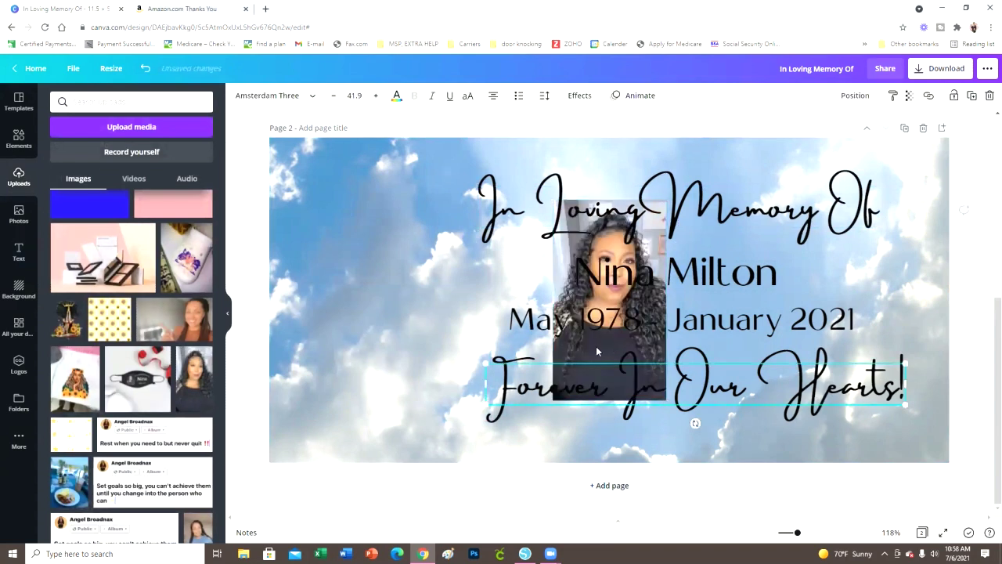
left_click(557, 259)
left_click_drag(557, 259, 351, 261)
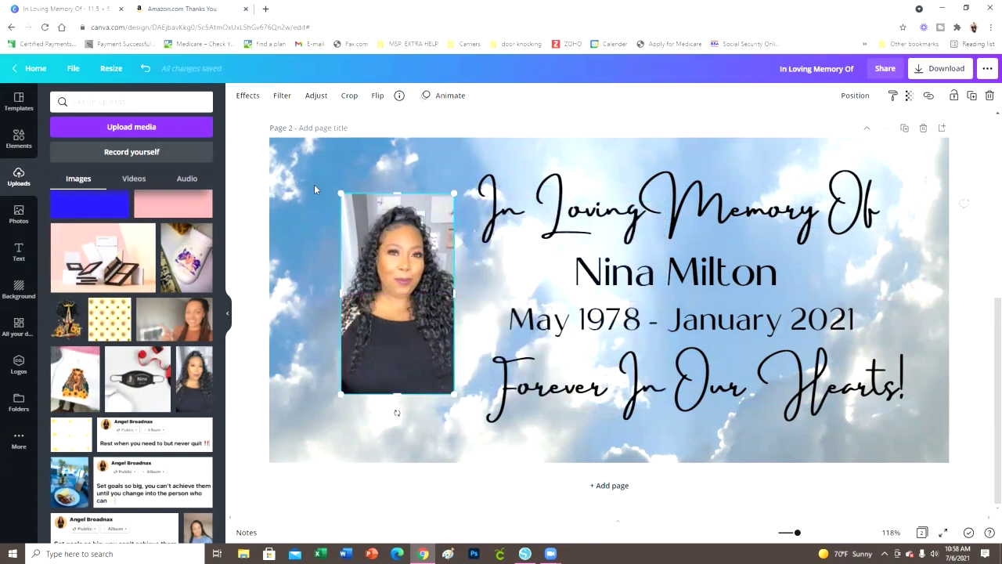
left_click(254, 186)
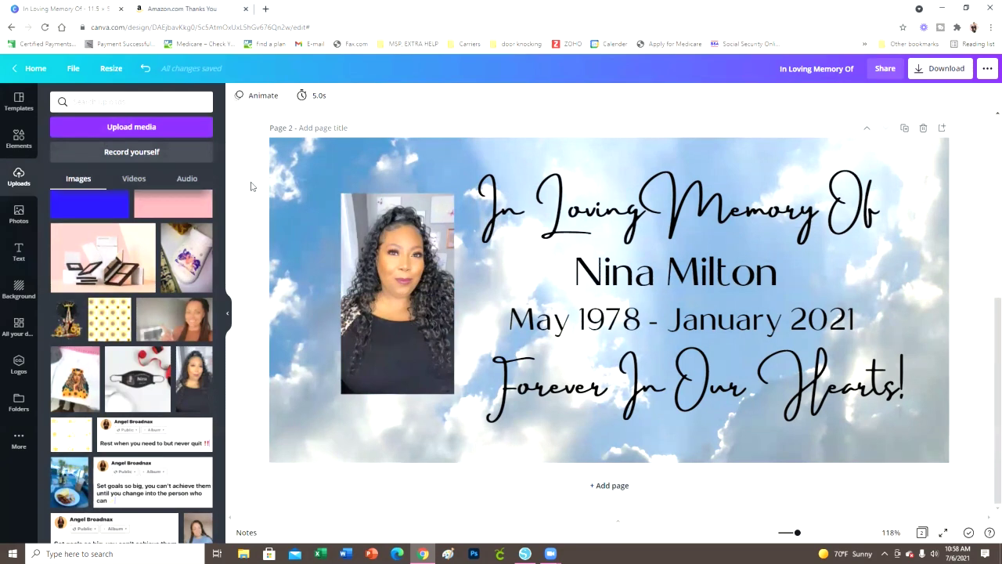
left_click(364, 251)
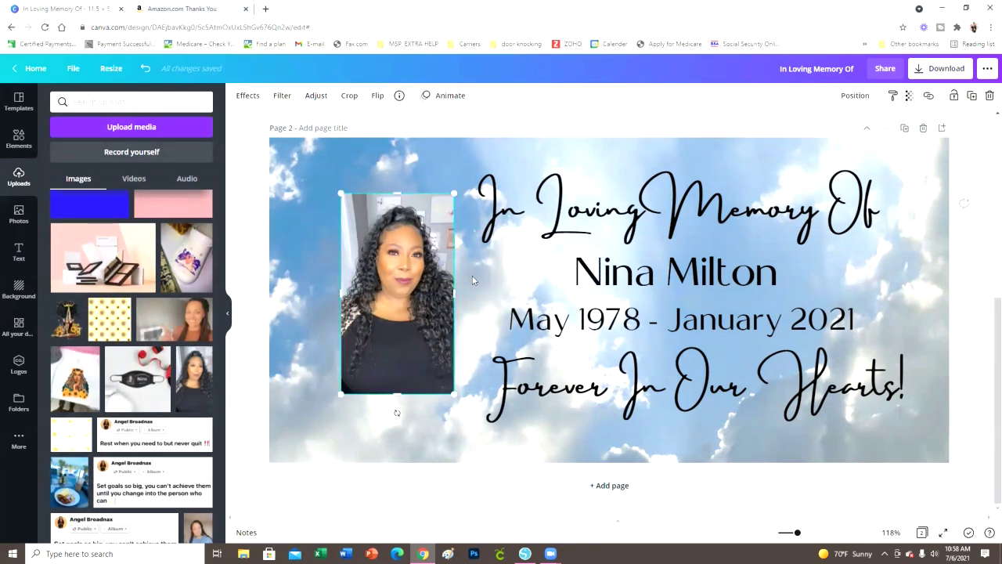
left_click(243, 95)
Remove the photo's background and enlarge it down to the banner's bottom edge
left_click(131, 166)
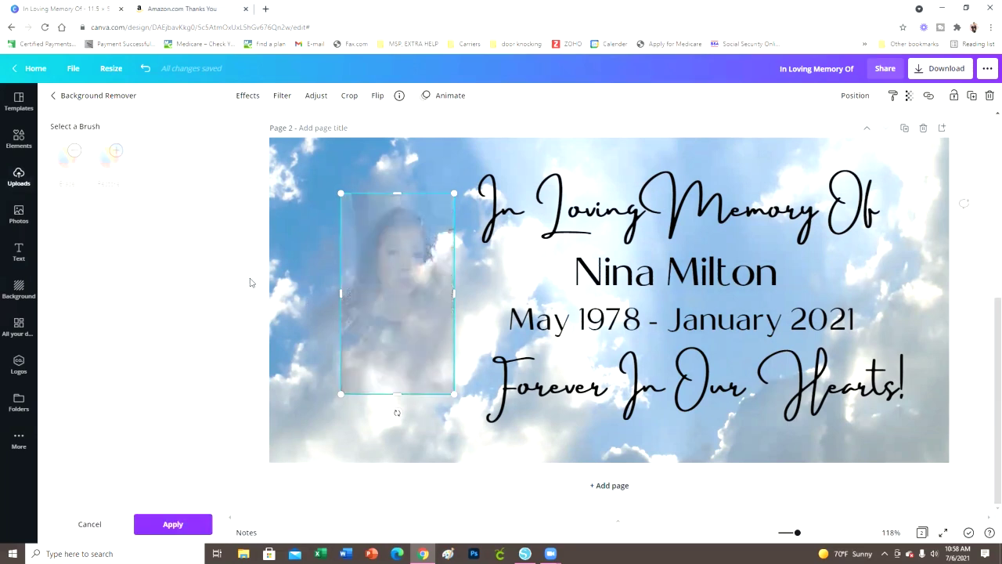
left_click_drag(463, 403, 473, 430)
left_click_drag(334, 191, 332, 177)
left_click_drag(435, 346, 419, 347)
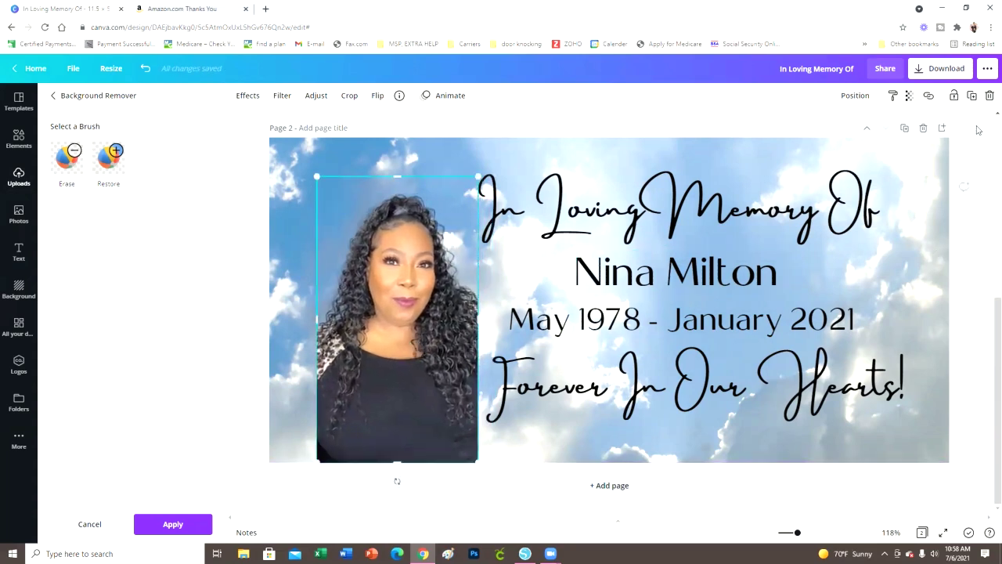
Make the portrait partly transparent, about 47, and apply the background removal
left_click(909, 97)
left_click_drag(877, 128, 840, 129)
left_click(975, 213)
left_click(395, 316)
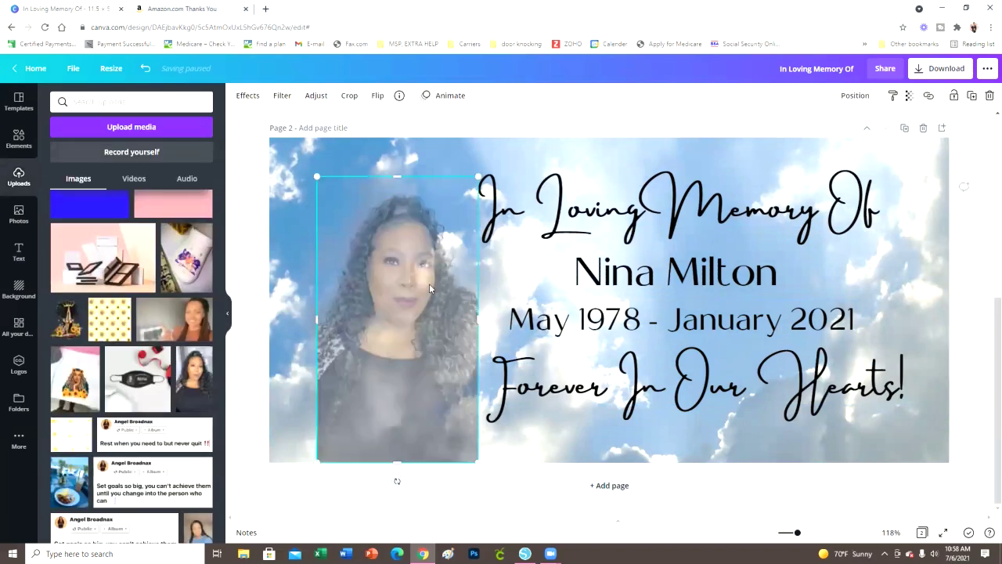
Return the portrait to 100 transparency (fully opaque) and nudge it slightly left
left_click(909, 97)
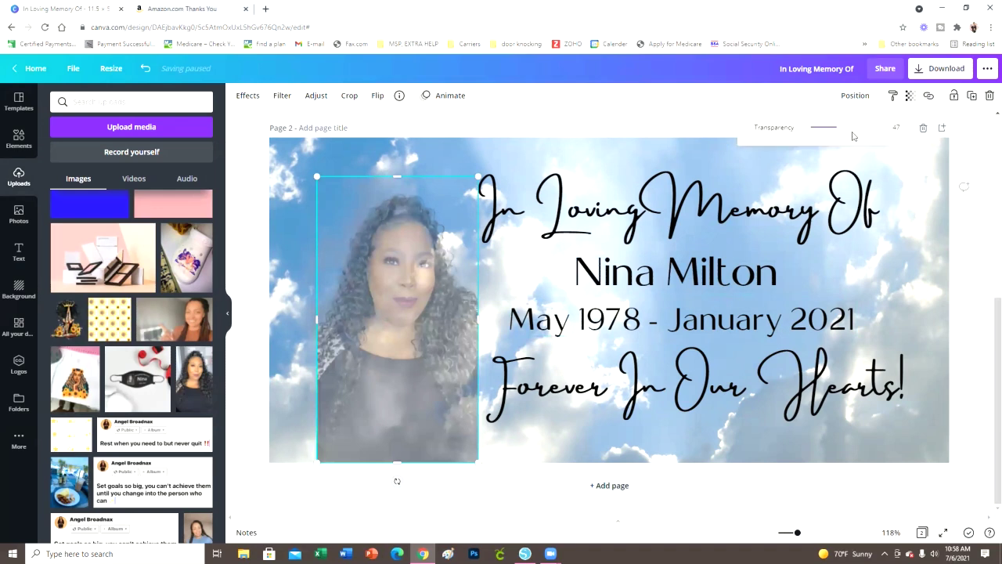
mouse_move(844, 132)
left_mouse_down()
mouse_move(859, 131)
mouse_move(816, 130)
mouse_move(855, 141)
left_mouse_up()
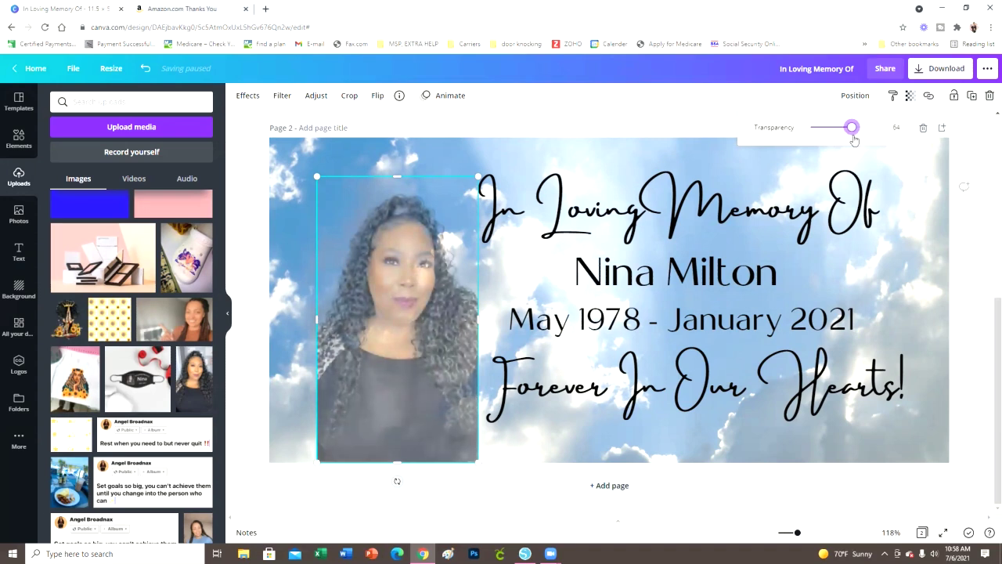
left_click(977, 299)
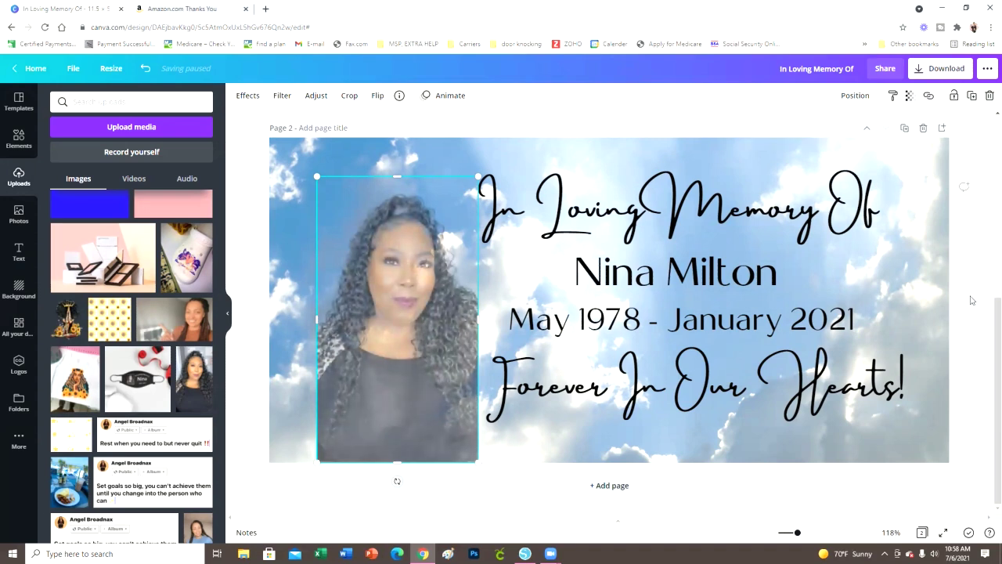
left_click(445, 362)
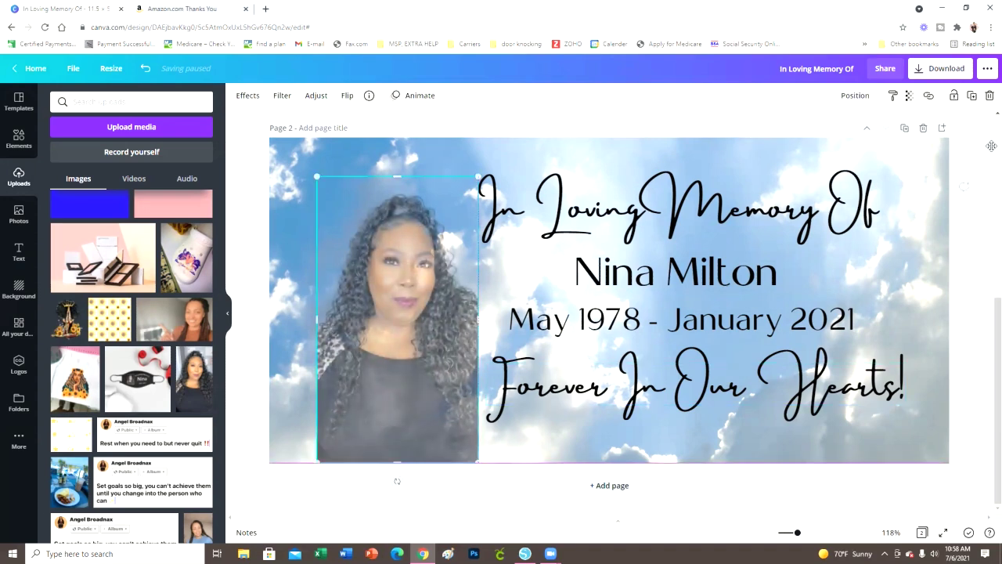
left_click(909, 95)
left_click_drag(852, 128, 877, 127)
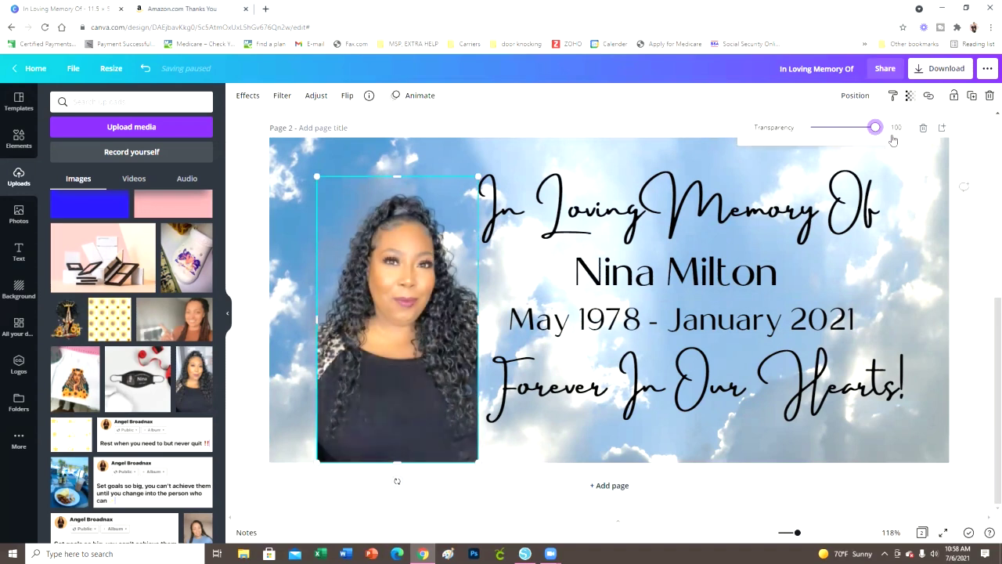
left_click(969, 231)
left_click(389, 299)
left_click_drag(390, 299, 369, 299)
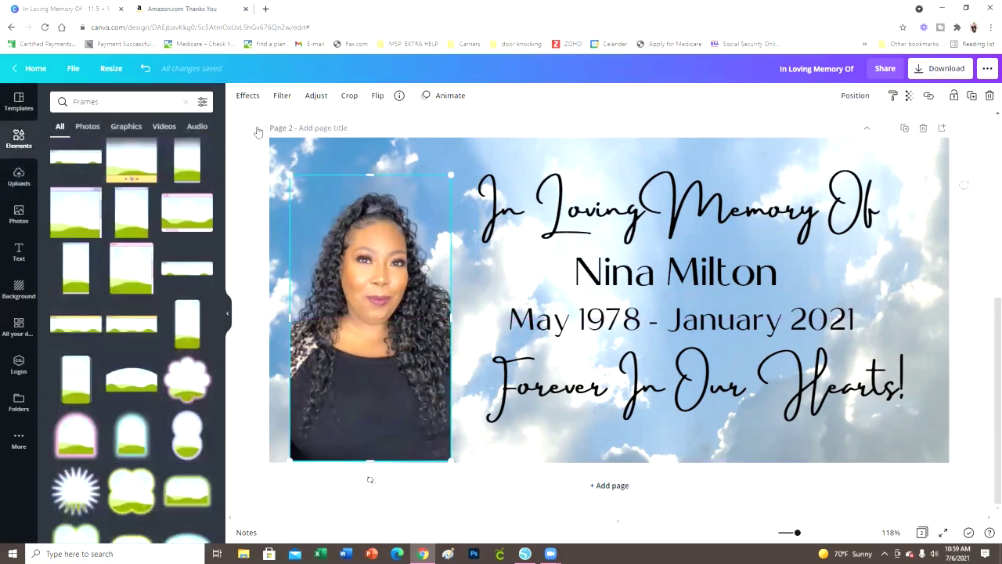
Add the haloed 'angel wings' graphic and enlarge it over the woman's upper body
left_click(187, 105)
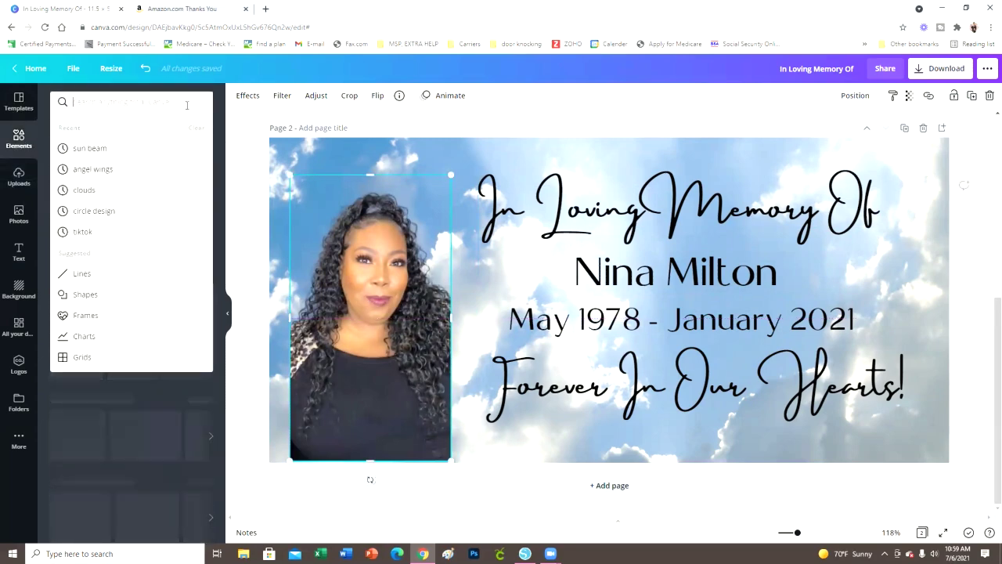
left_click(173, 171)
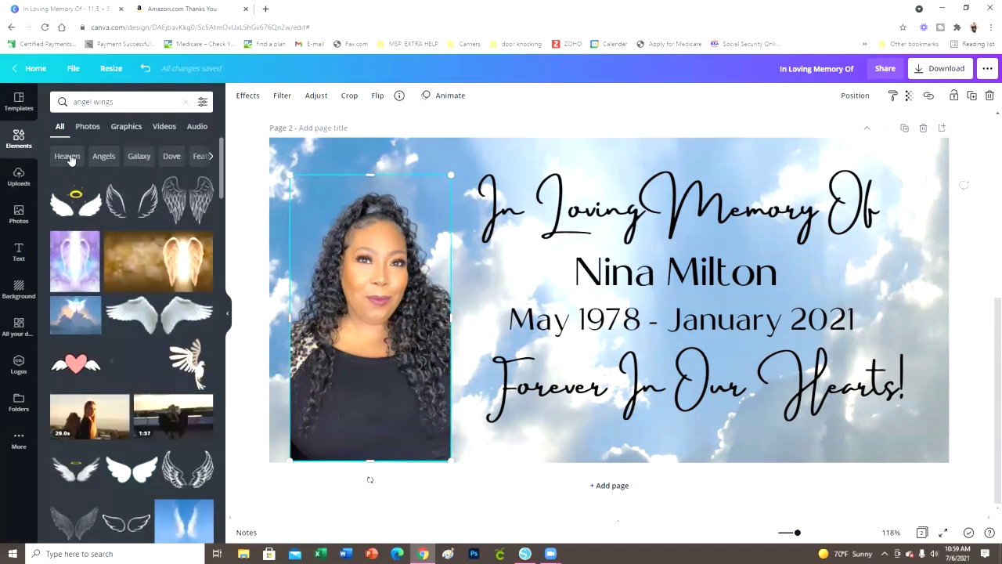
scroll(148, 411, "down", 1)
left_click(86, 423)
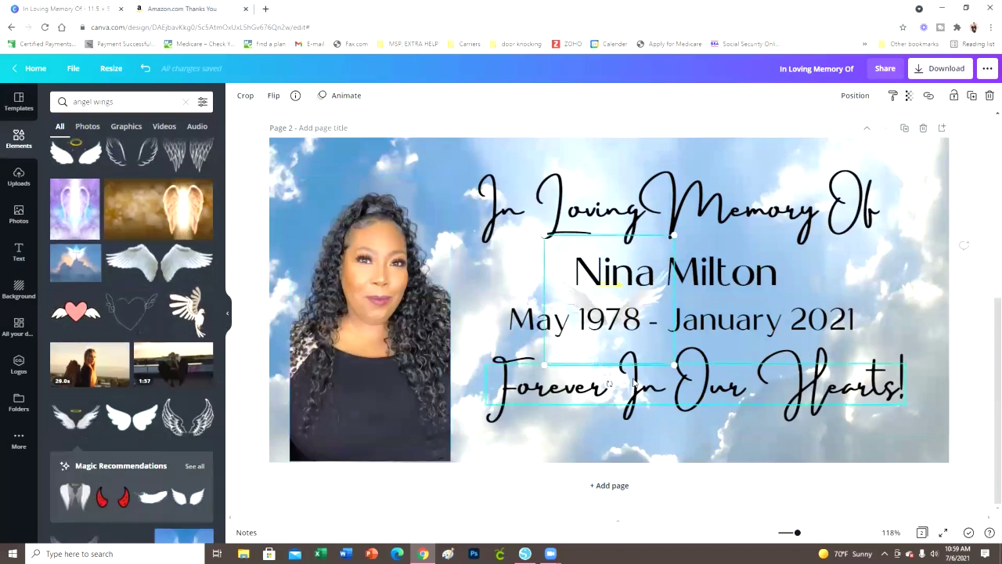
left_click(607, 354)
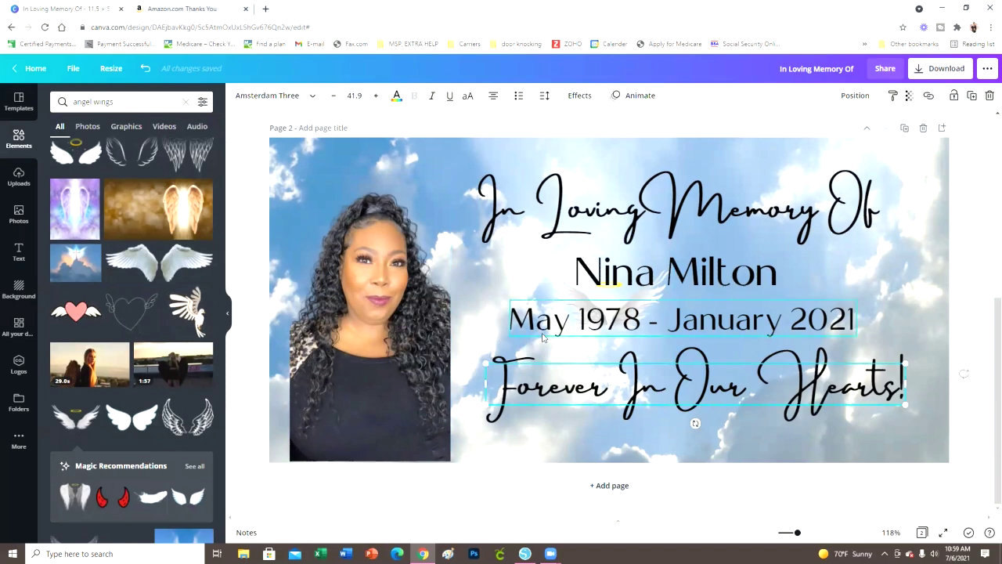
left_click_drag(574, 296, 322, 227)
left_click_drag(440, 304, 514, 359)
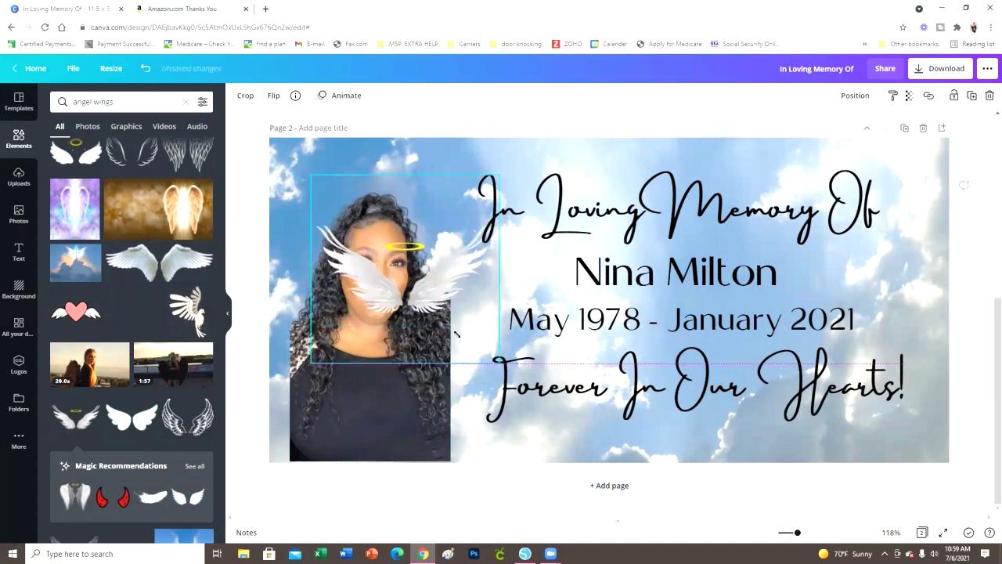
left_click_drag(407, 305, 370, 242)
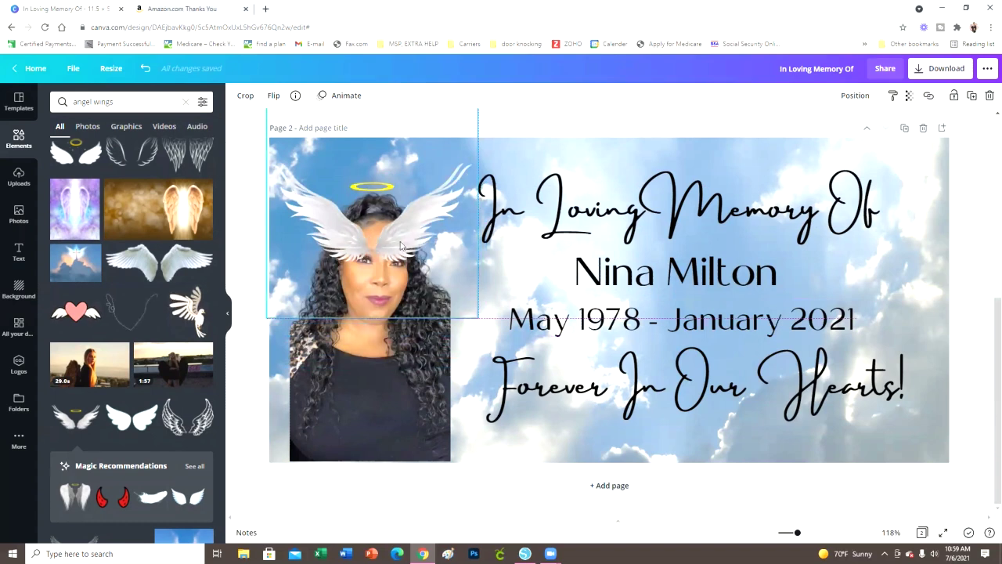
Send the wings backward behind the portrait and enlarge them there
left_click(856, 95)
left_click(811, 127)
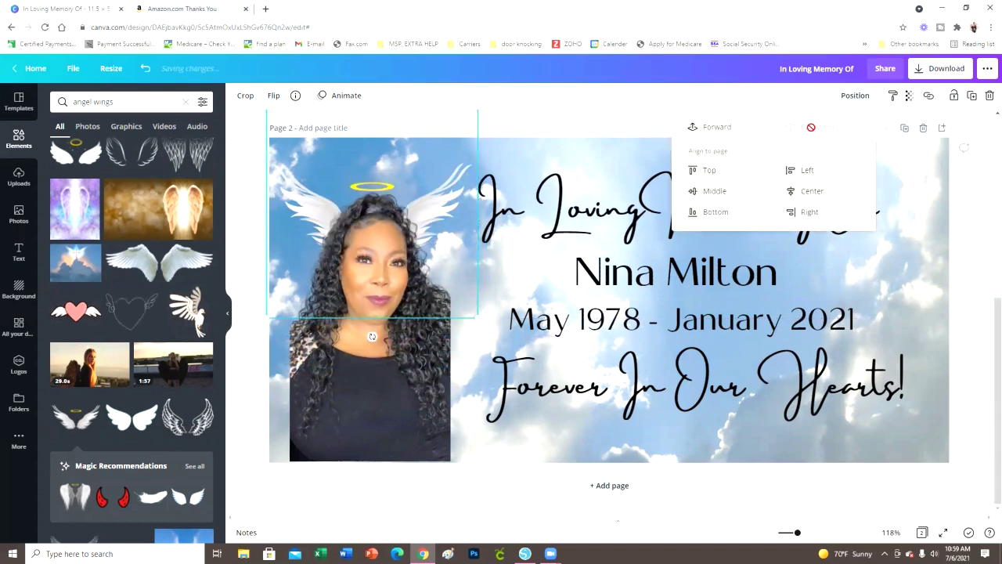
left_click_drag(481, 318, 607, 447)
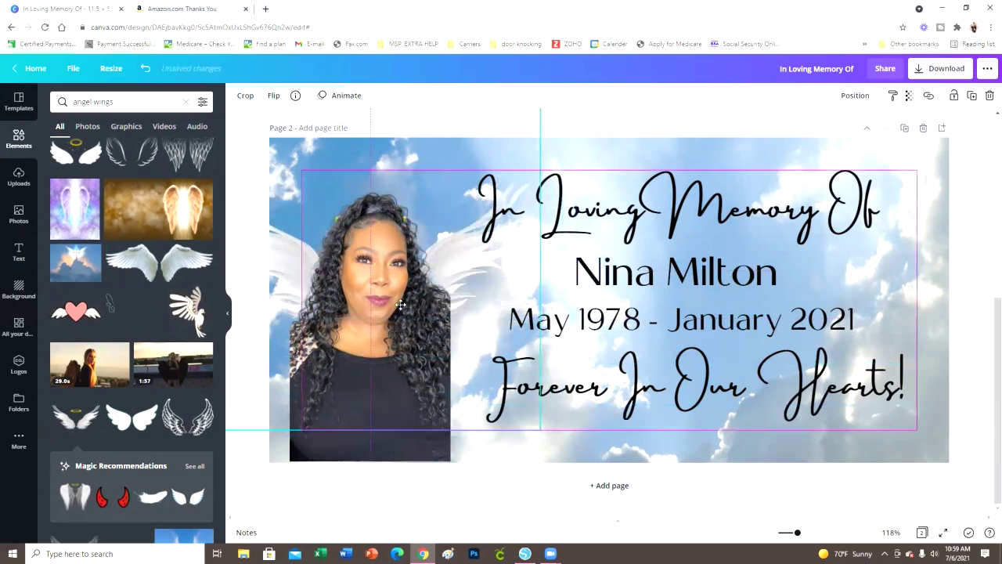
left_click(726, 219)
Delete the heading, name, May 1978 - January 2021 dates and Forever In Our Hearts! text
key("Delete")
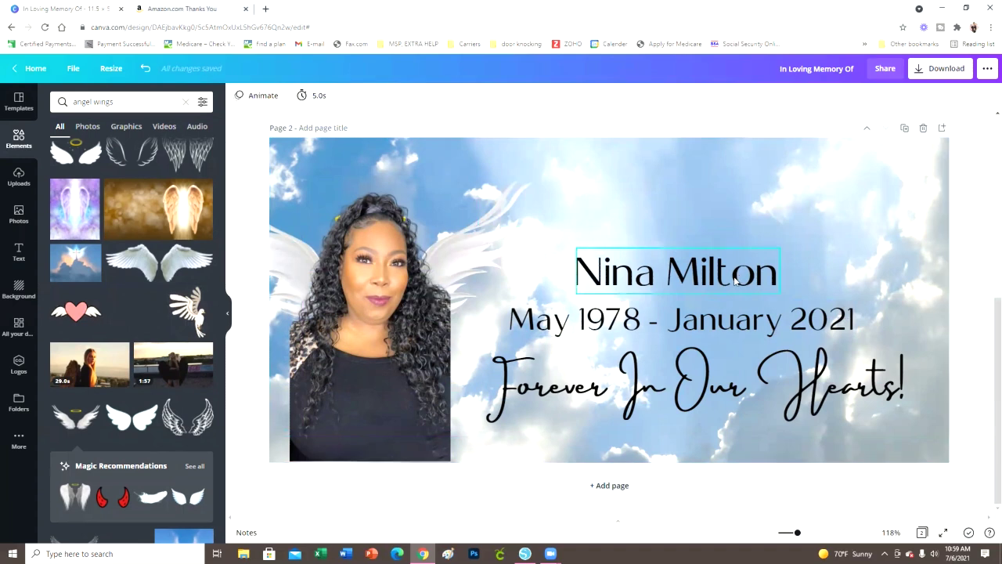
left_click(739, 276)
key("Delete")
left_click(740, 321)
key("Delete")
left_click(746, 390)
key("Delete")
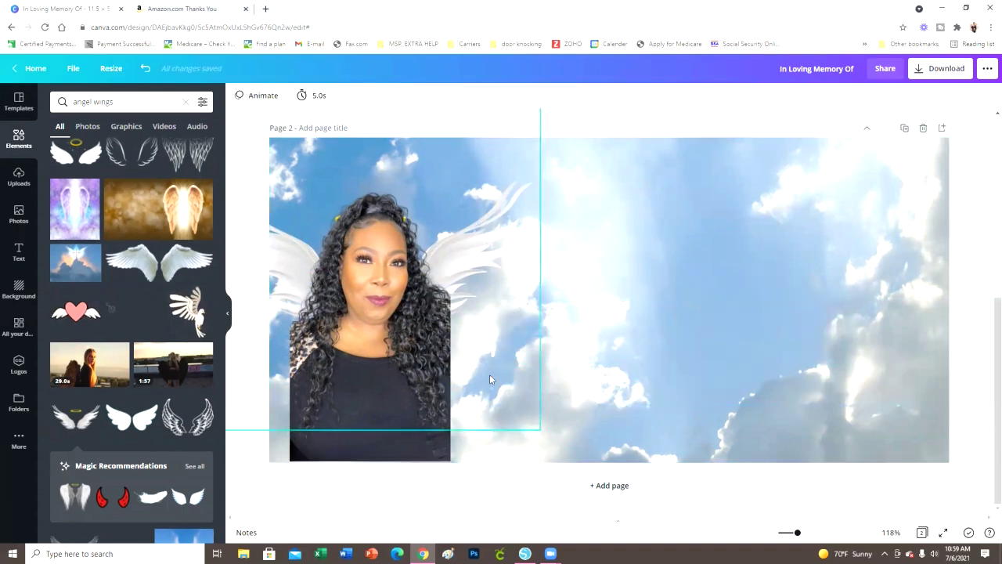
Centre and resize the portrait, then enlarge and centre the wings and halo behind it
left_click_drag(429, 344, 660, 329)
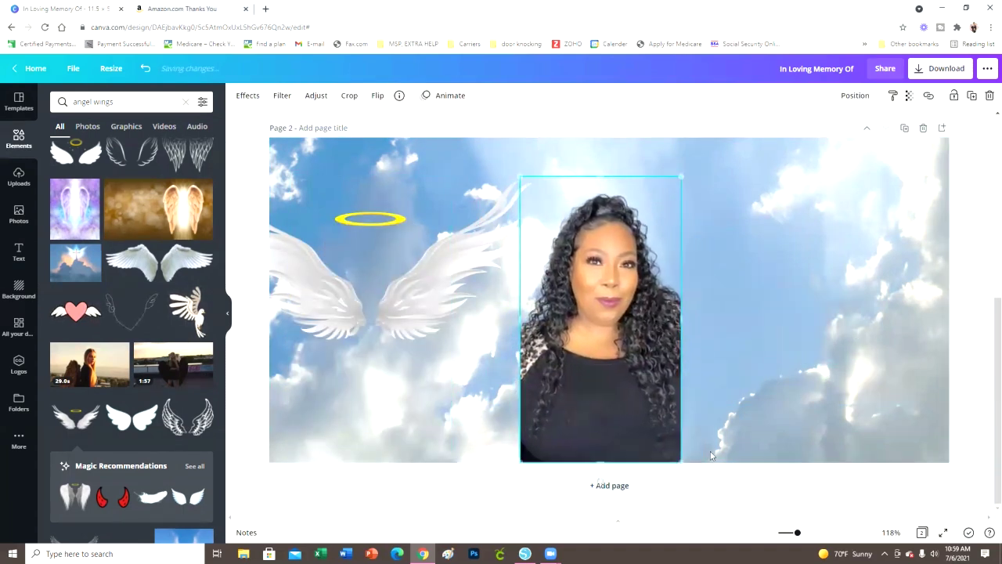
left_click_drag(526, 180, 544, 202)
left_click_drag(613, 297, 591, 292)
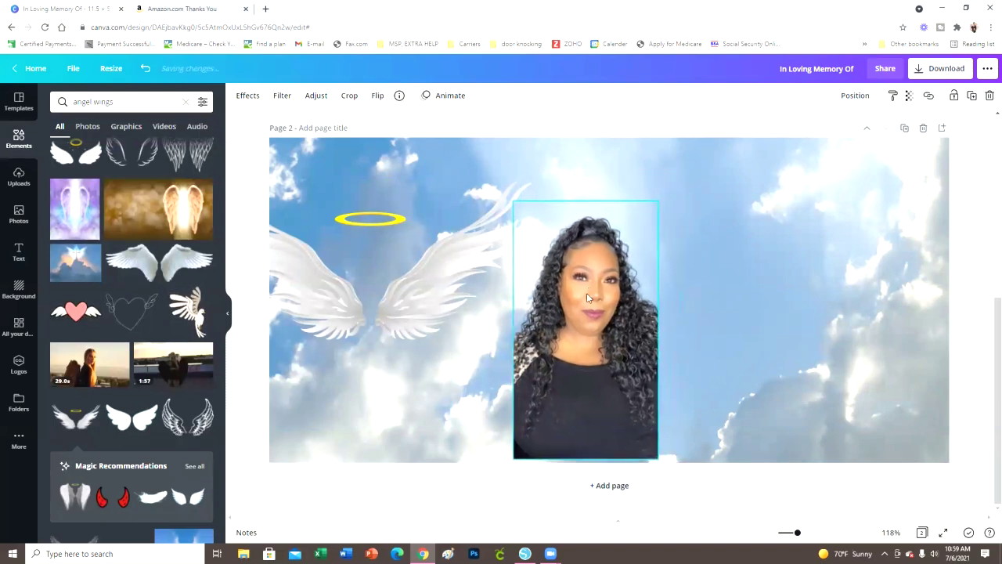
left_click_drag(451, 279, 666, 264)
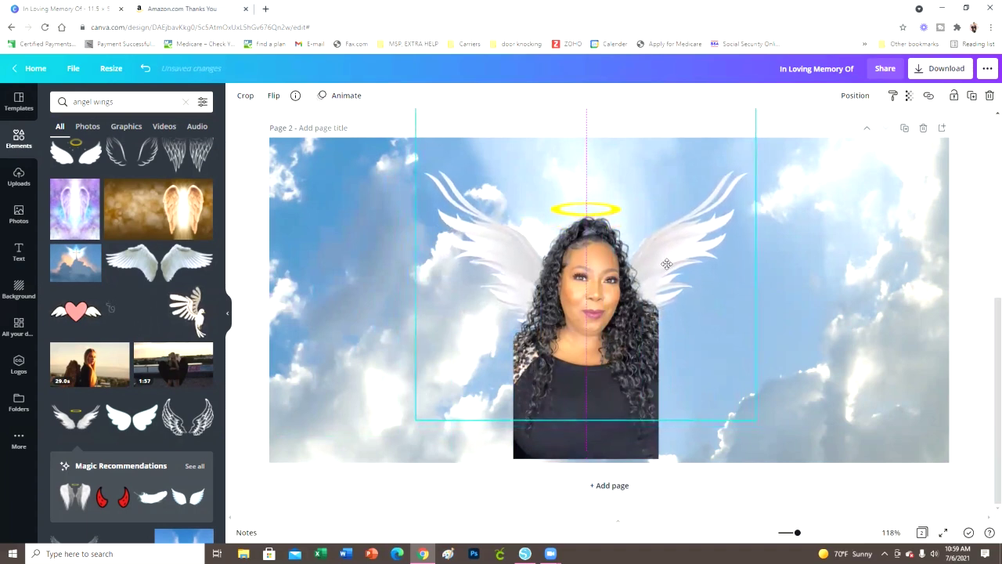
left_click_drag(753, 421, 822, 467)
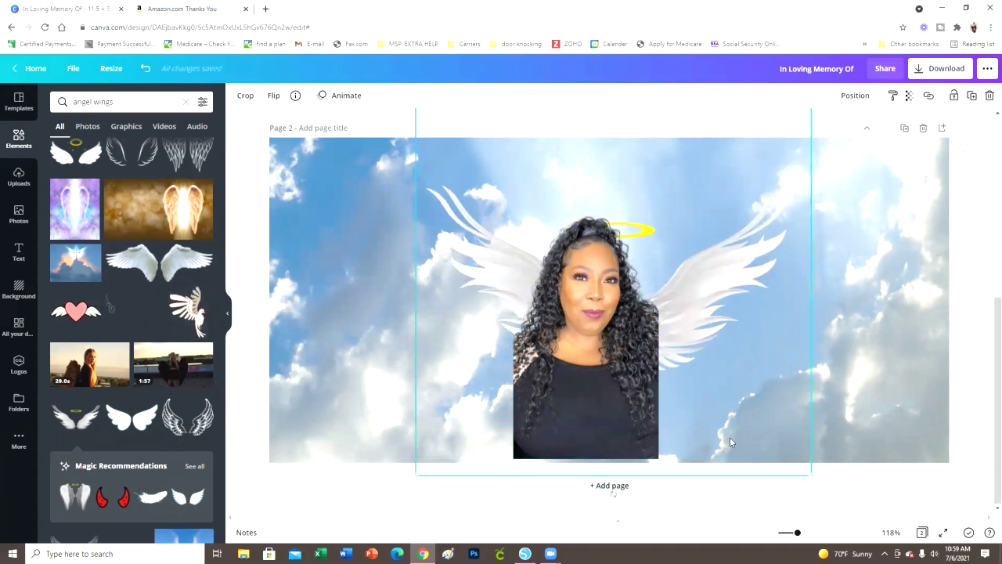
left_click_drag(752, 297, 724, 271)
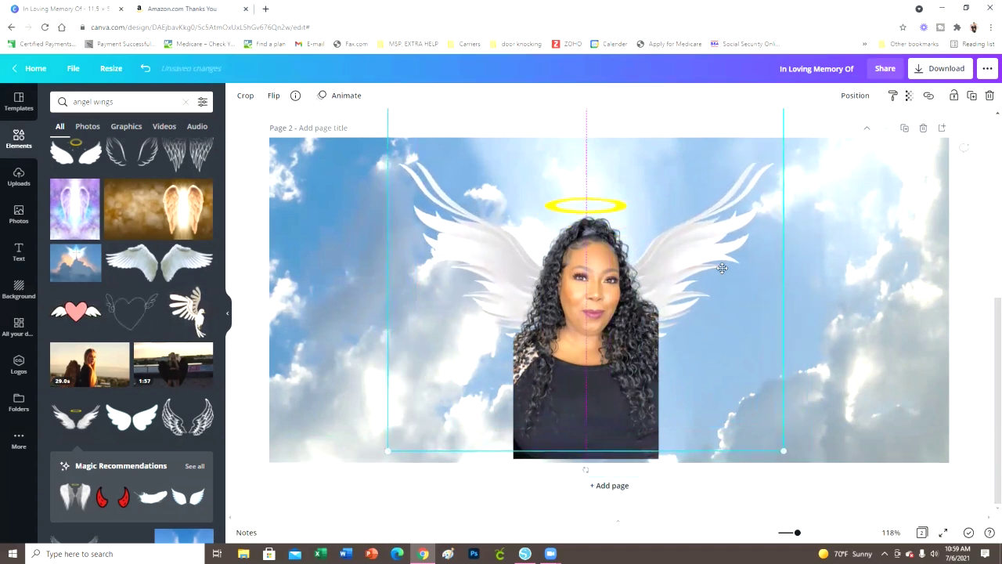
left_click(971, 266)
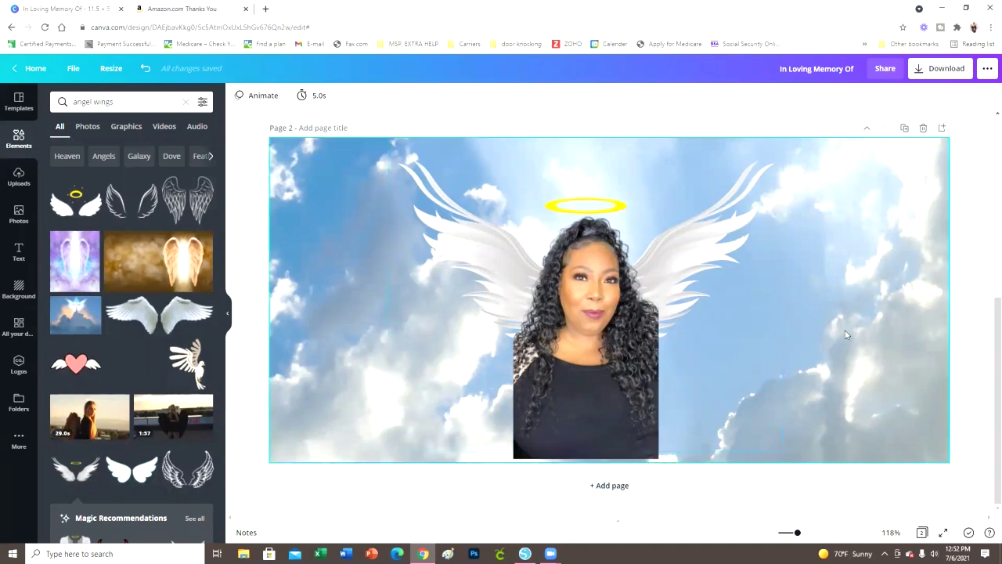
left_click_drag(636, 384, 633, 380)
left_click(963, 391)
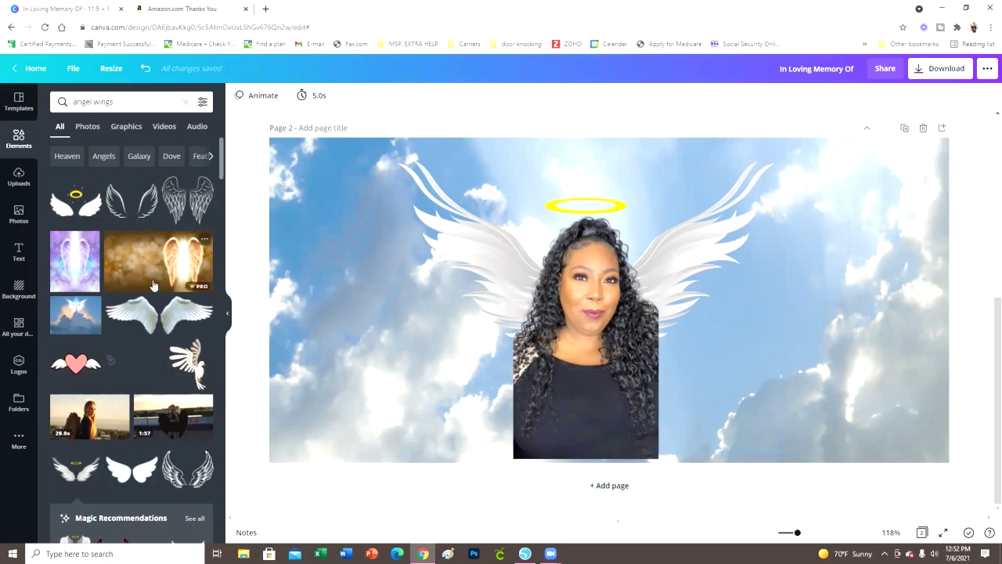
scroll(155, 286, "down", 3)
scroll(154, 286, "down", 2)
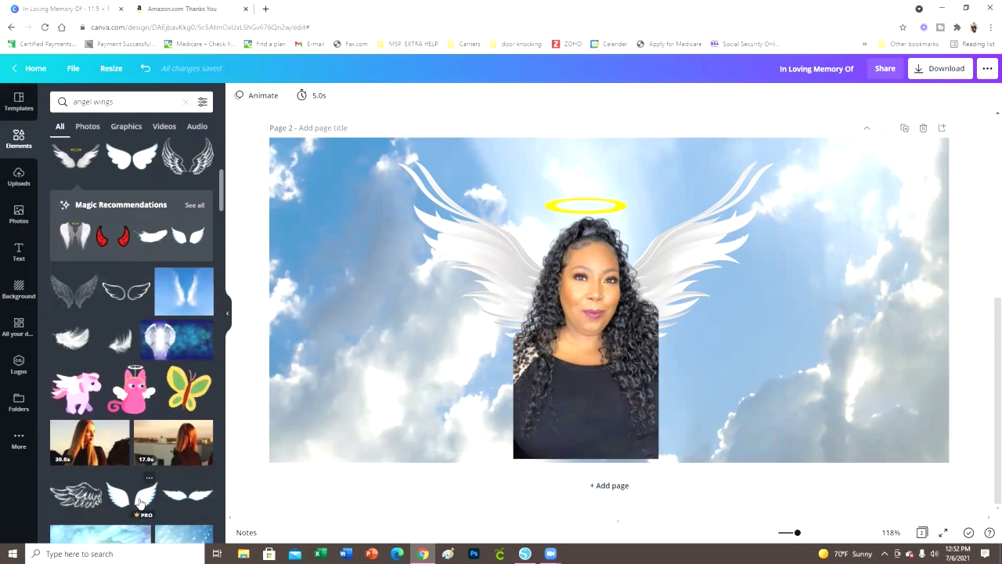
left_click(188, 495)
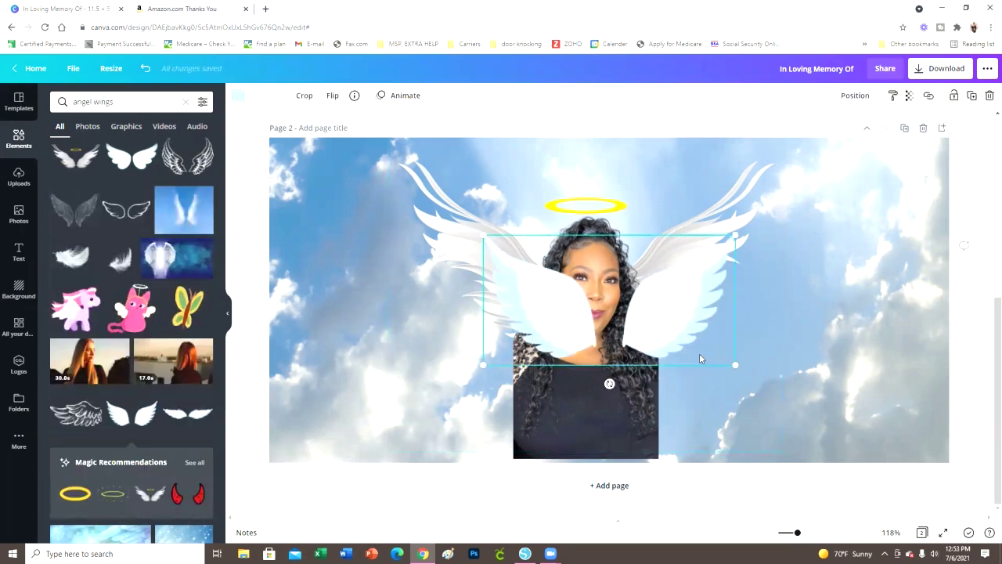
key("Delete")
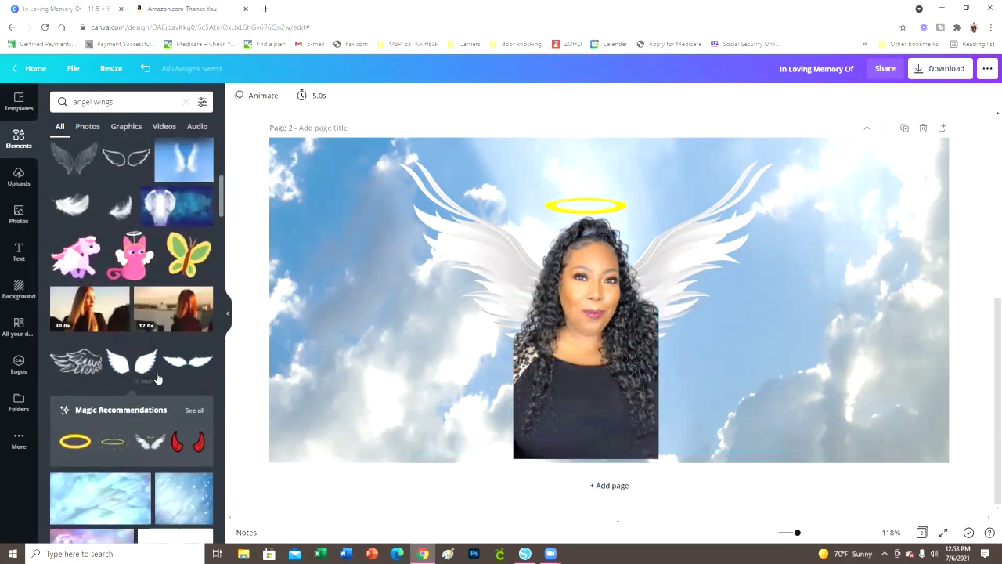
scroll(159, 381, "down", 5)
scroll(159, 380, "down", 5)
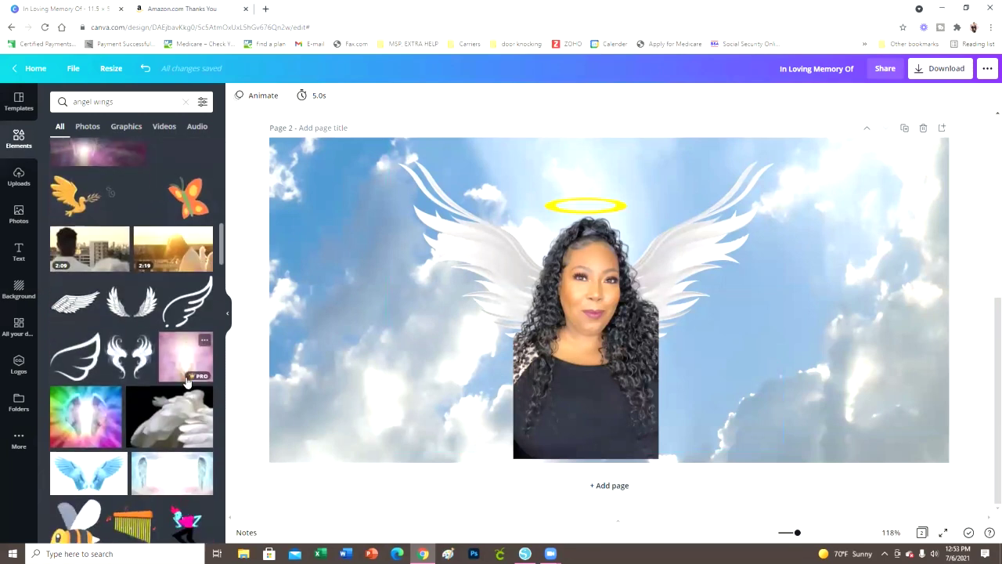
left_click(137, 317)
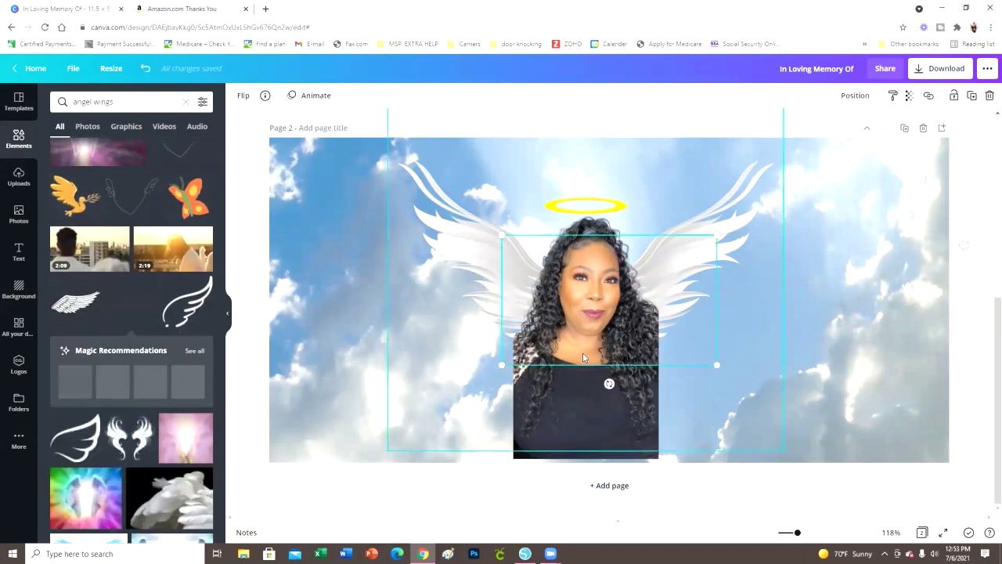
left_click_drag(715, 363, 793, 408)
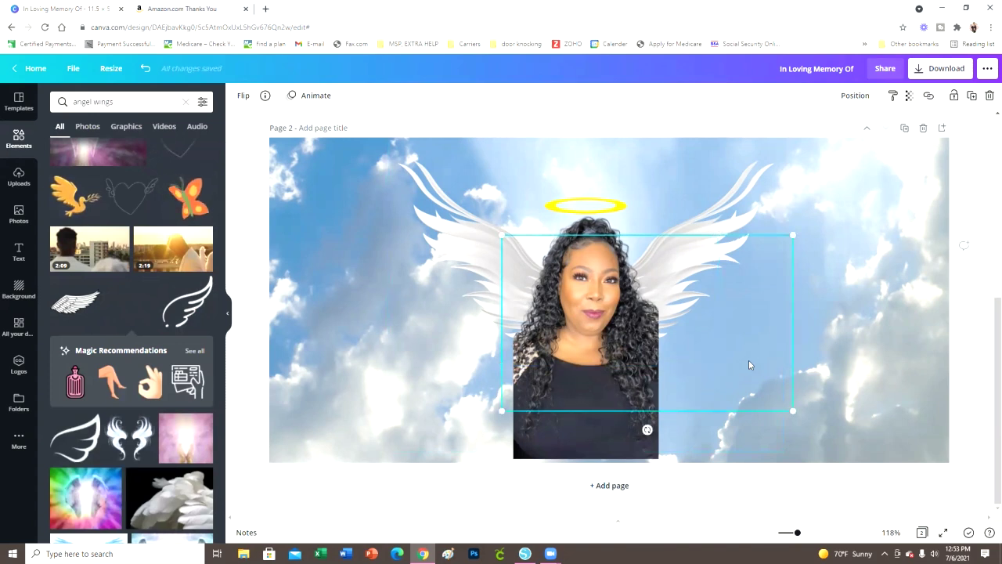
left_click_drag(759, 363, 703, 305)
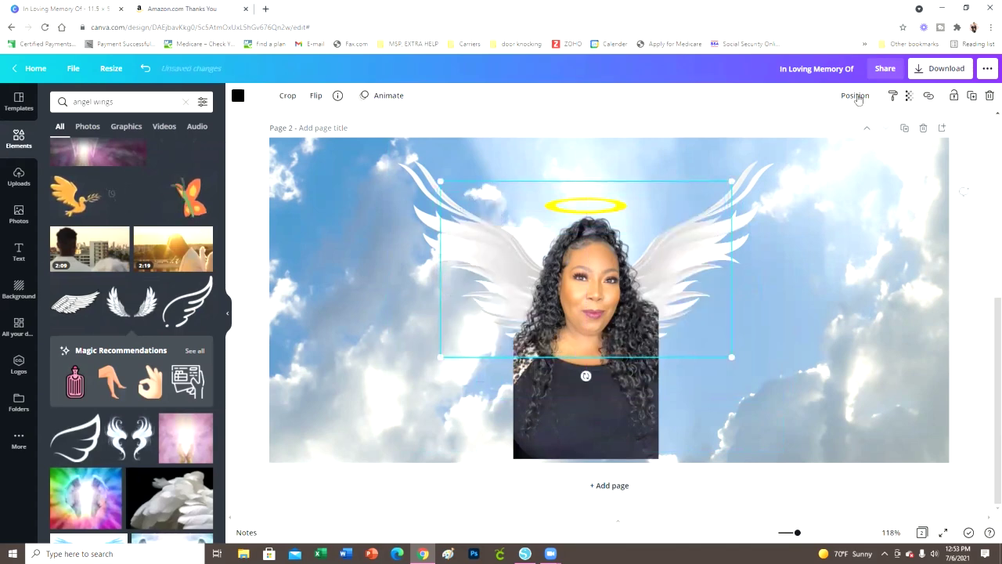
left_click(855, 95)
left_click(832, 134)
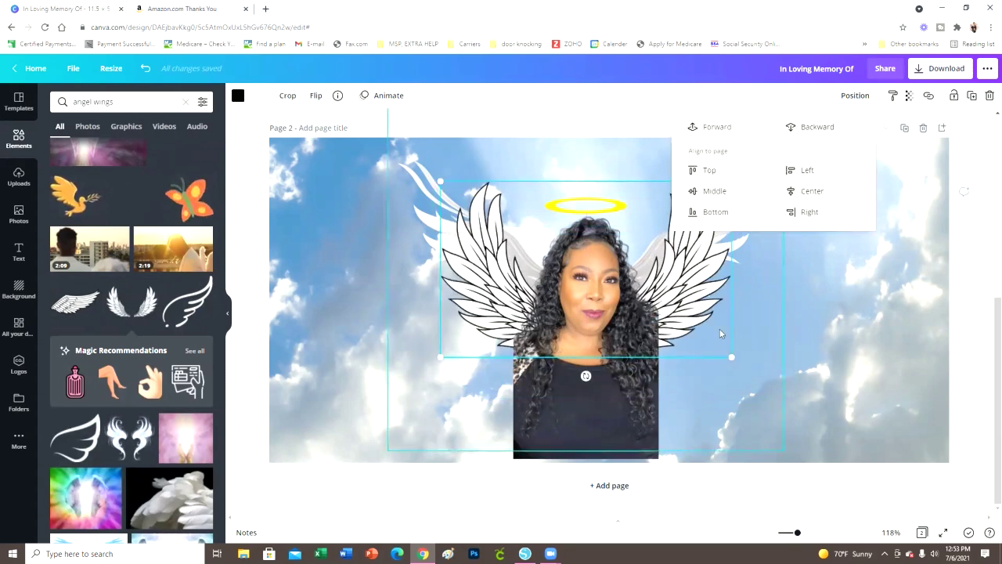
left_click_drag(701, 324, 800, 346)
key("Delete")
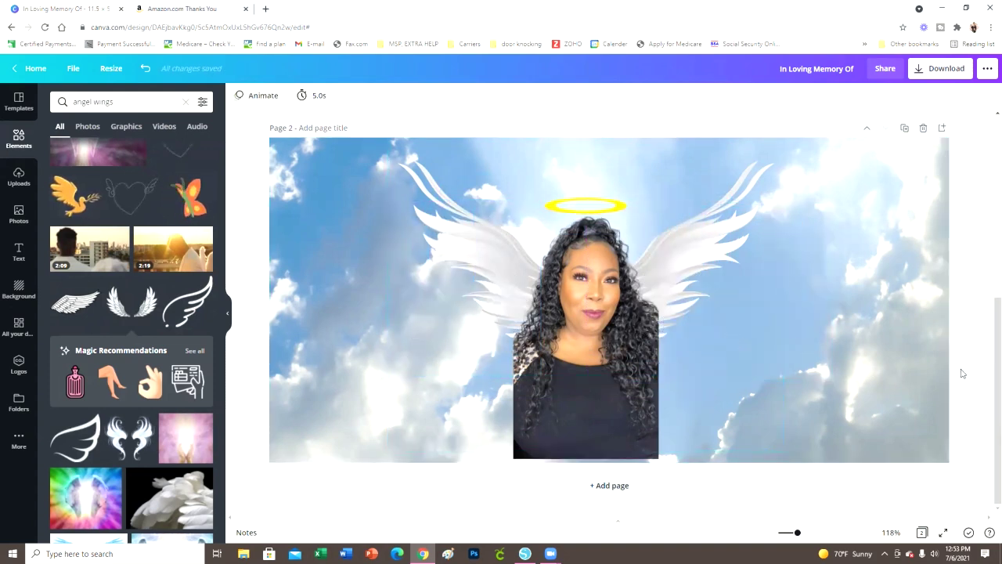
Delete the portrait and wings from page 2, then delete the second page itself
scroll(952, 364, "up", 5)
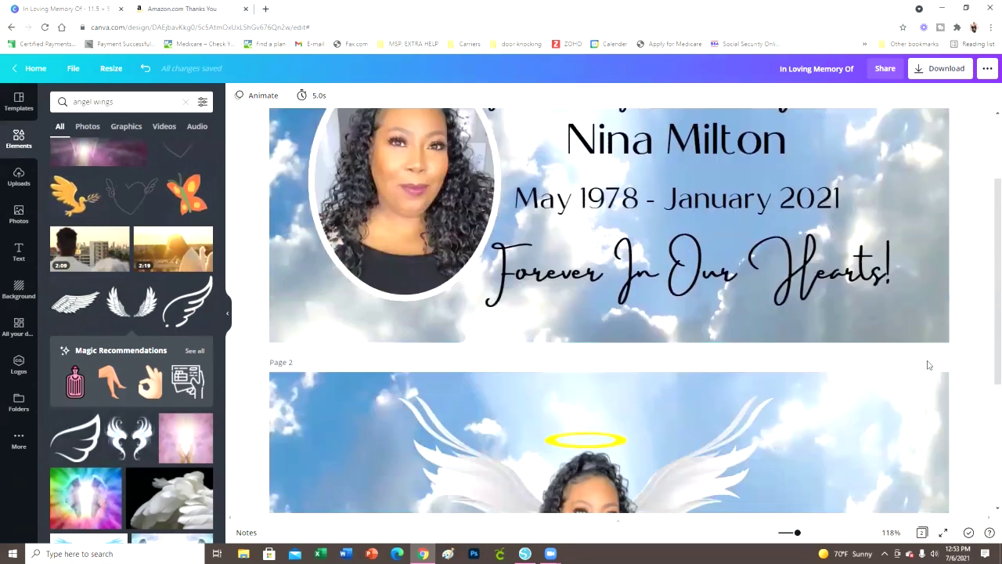
scroll(928, 365, "down", 5)
left_click(614, 371)
key("Delete")
left_click(634, 321)
key("Delete")
left_click(808, 381)
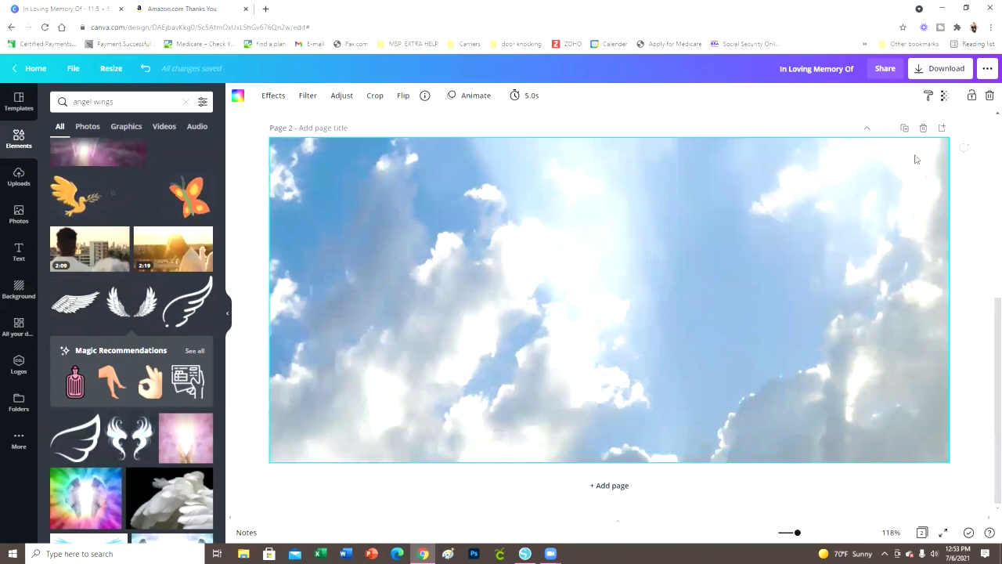
left_click(922, 129)
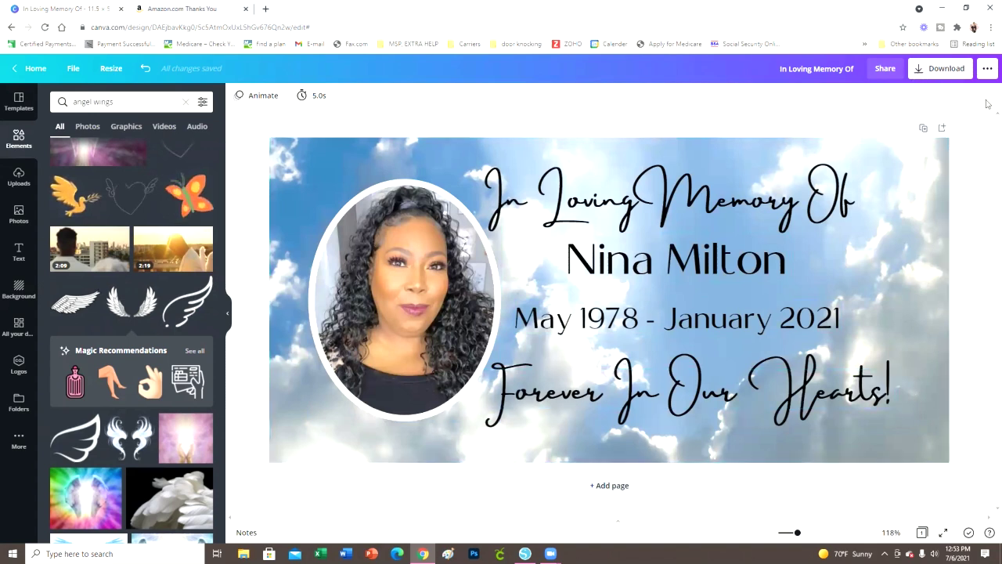
Download the memorial banner design as a PNG file
left_click(957, 72)
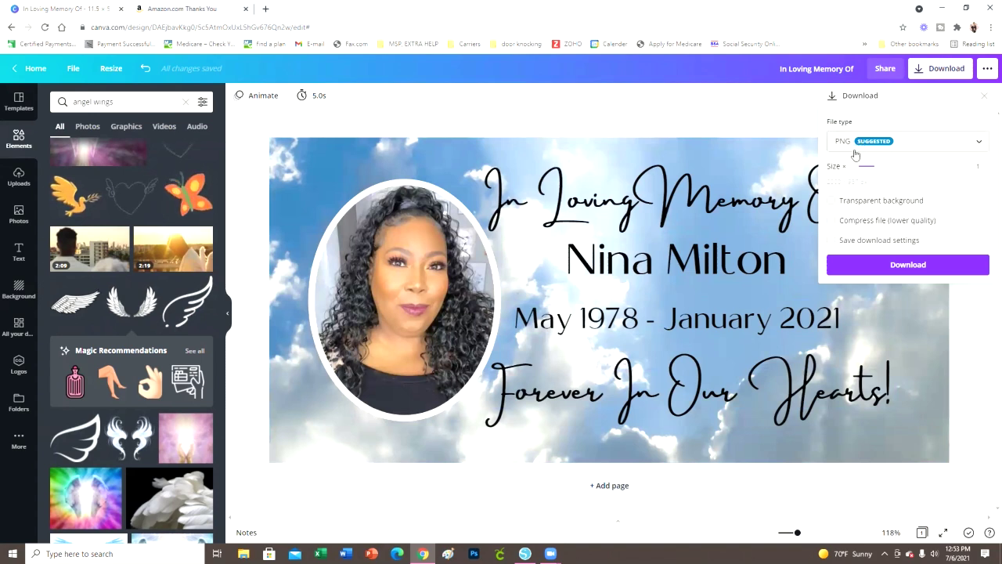
left_click(913, 264)
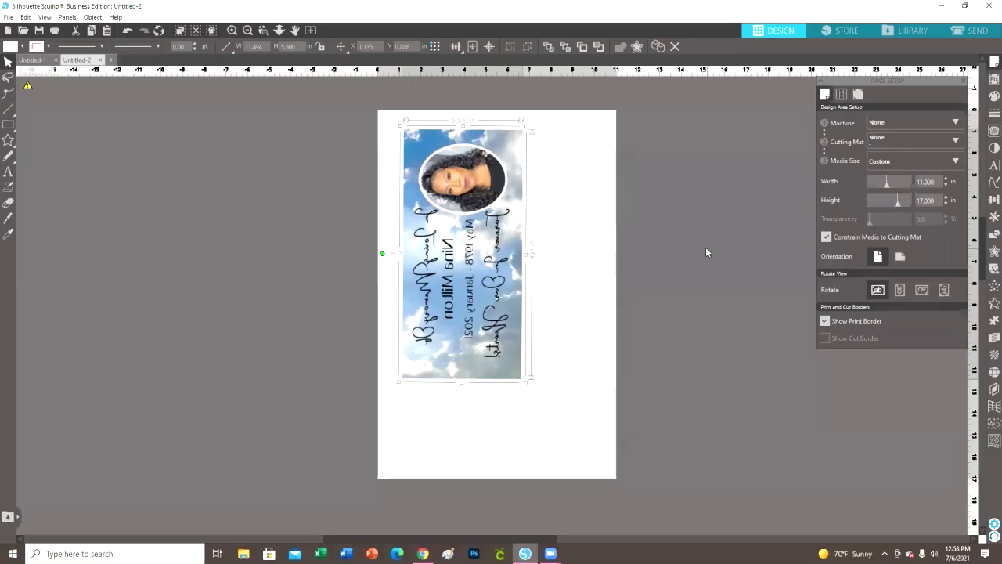
left_click(706, 251)
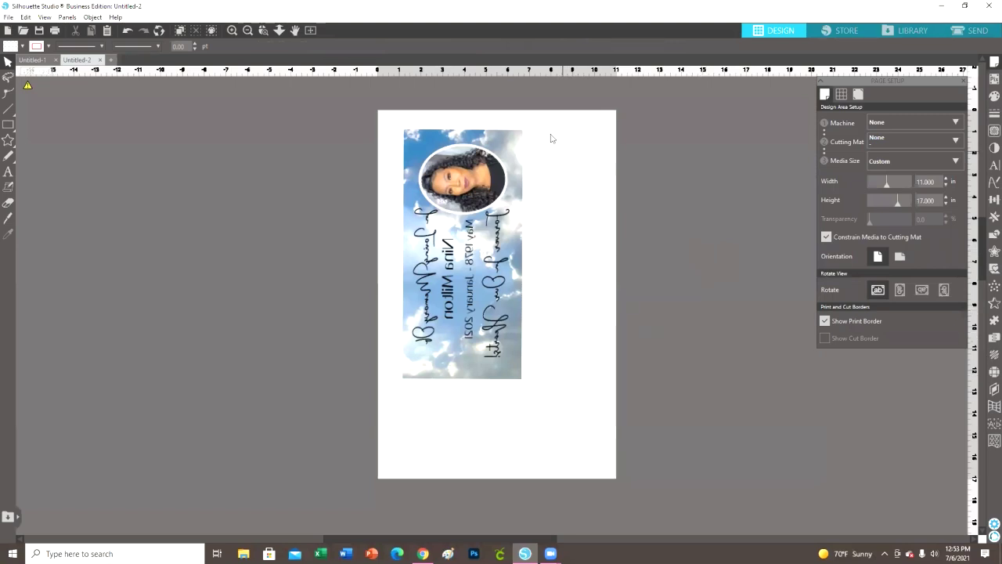
Select the mirrored banner on the 11 x 17 page, then Alt+Tab back to Canva
left_click(7, 17)
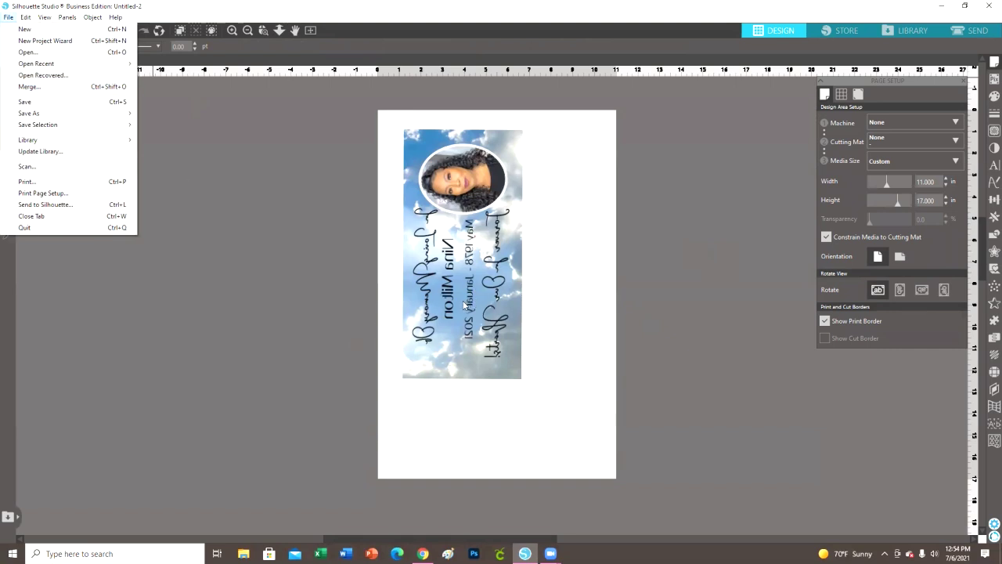
left_click(537, 246)
left_click(504, 243)
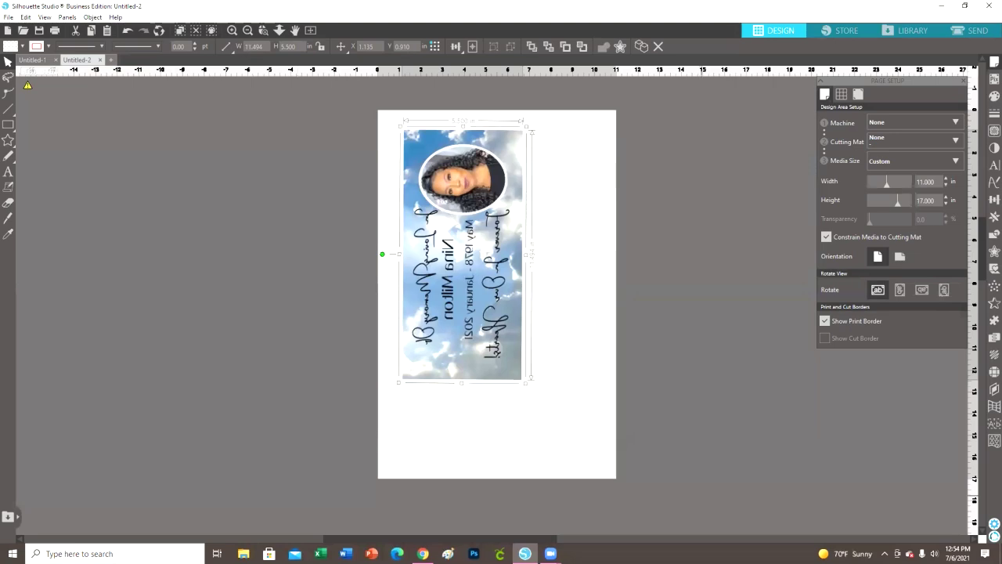
key("alt+Tab")
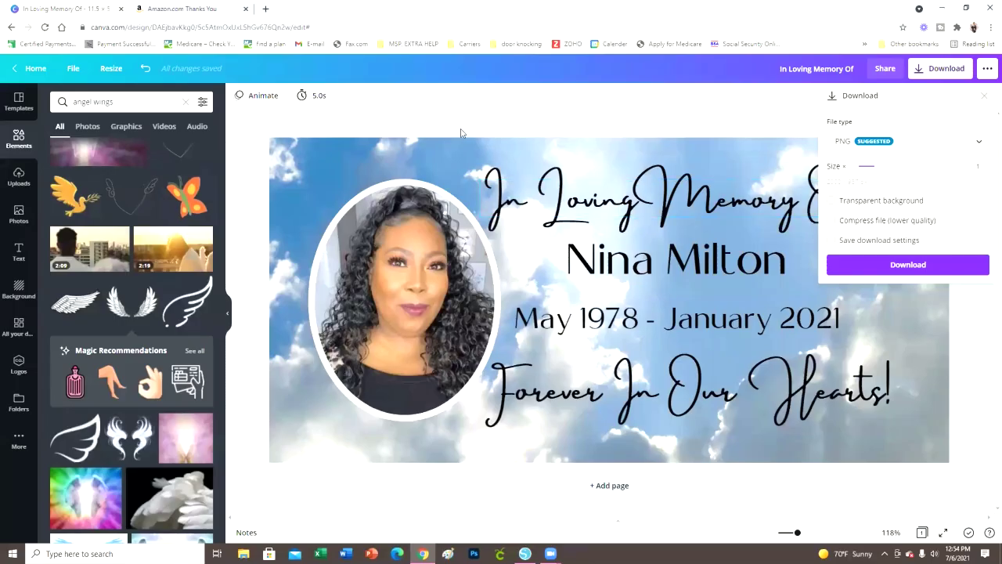
Leave the download panel, go to the Canva home page, and start a custom-size design in inches
left_click(437, 113)
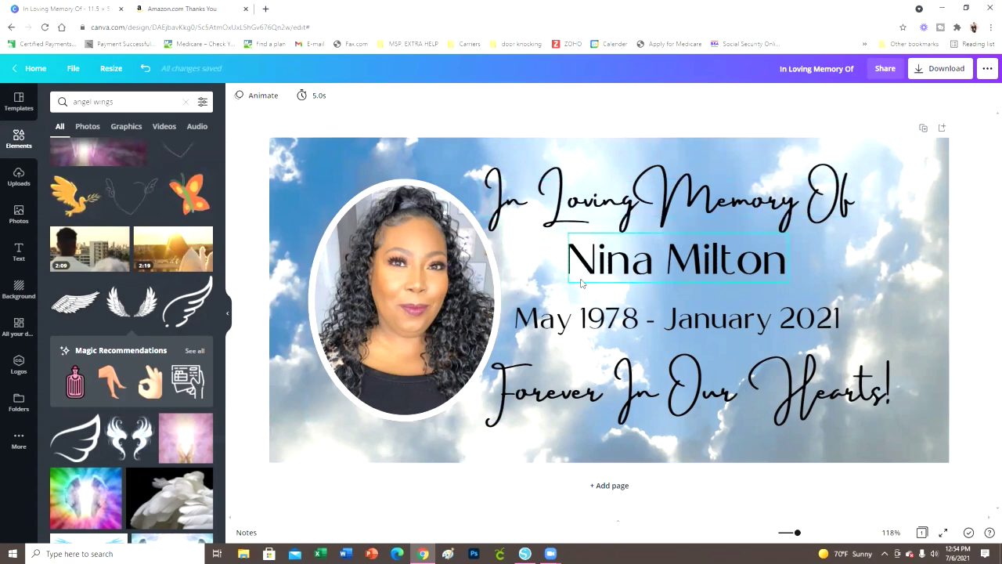
left_click(36, 68)
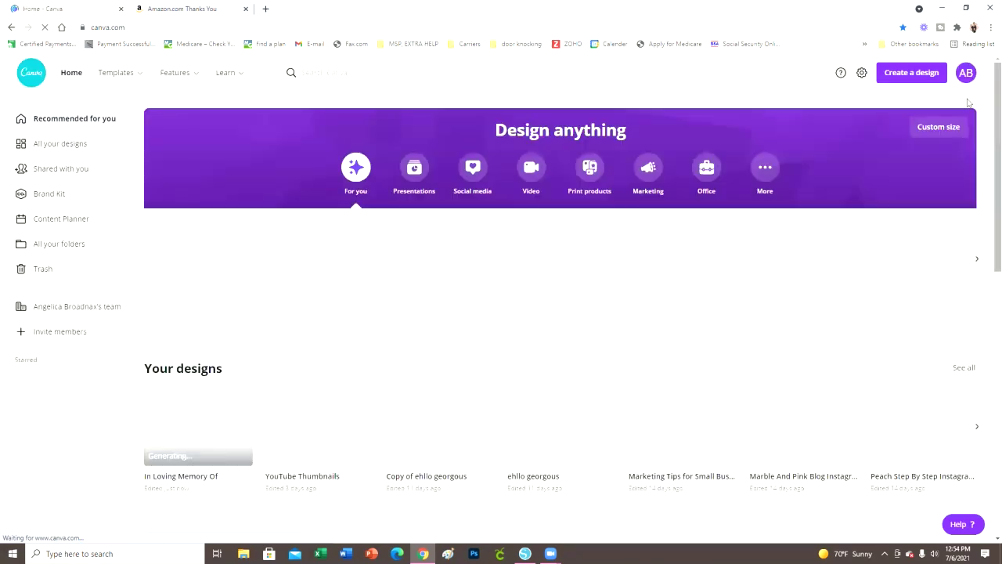
left_click(899, 76)
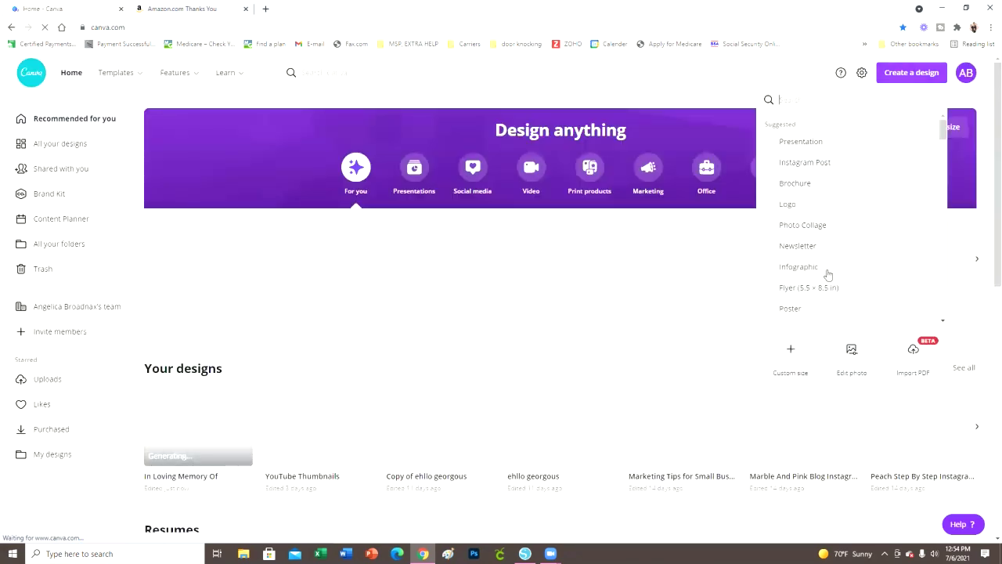
left_click(791, 353)
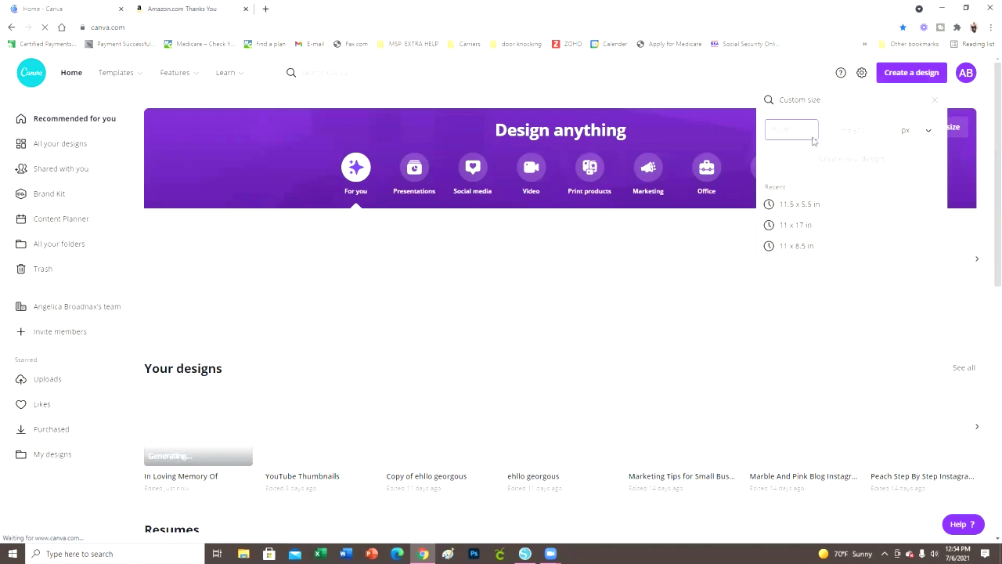
left_click(908, 131)
left_click(910, 153)
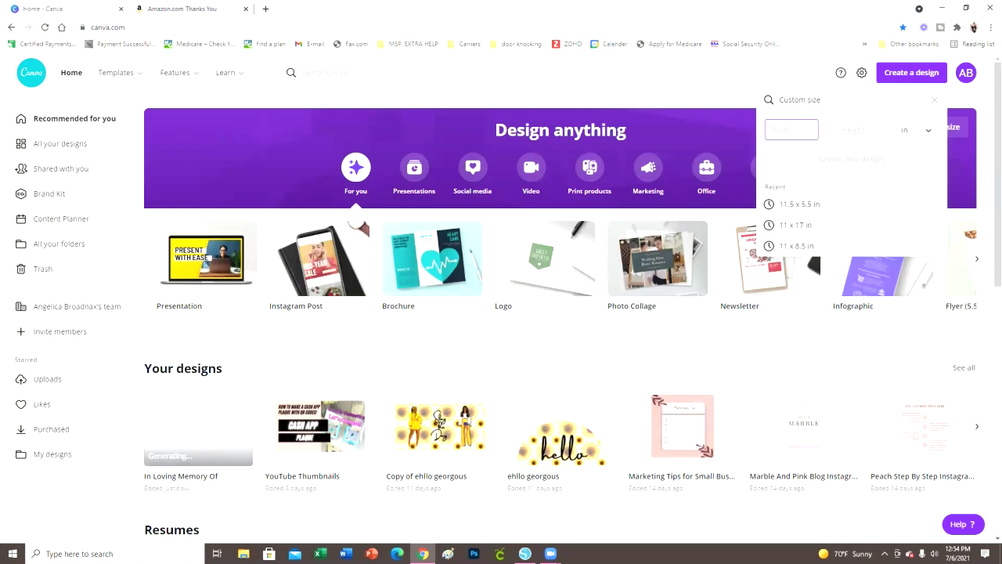
key("alt+Tab")
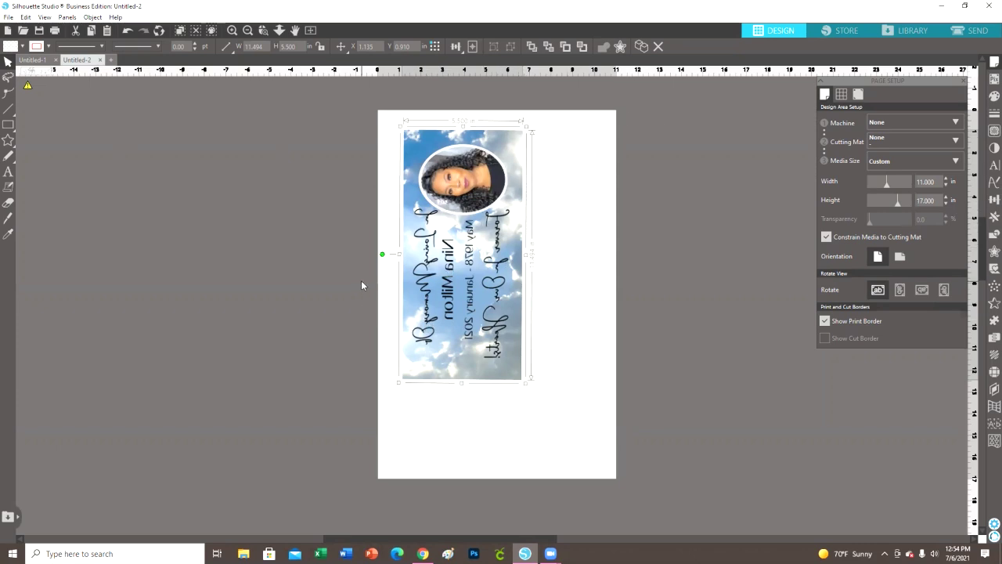
Scroll the Silhouette Studio canvas to view the mirrored 11.494 x 5.500 in banner on the 11 x 17 page
scroll(744, 313, "down", 2)
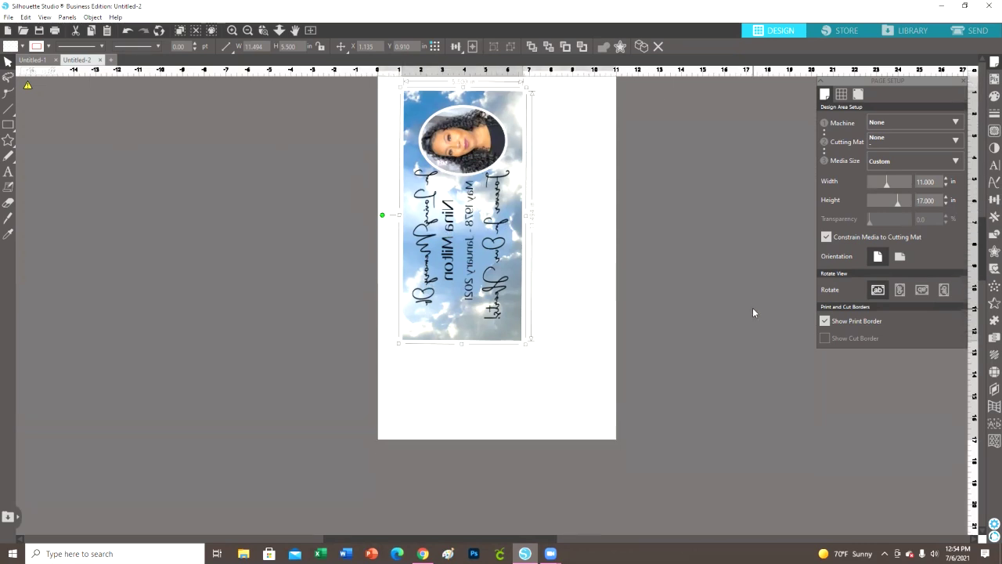
scroll(743, 313, "up", 3)
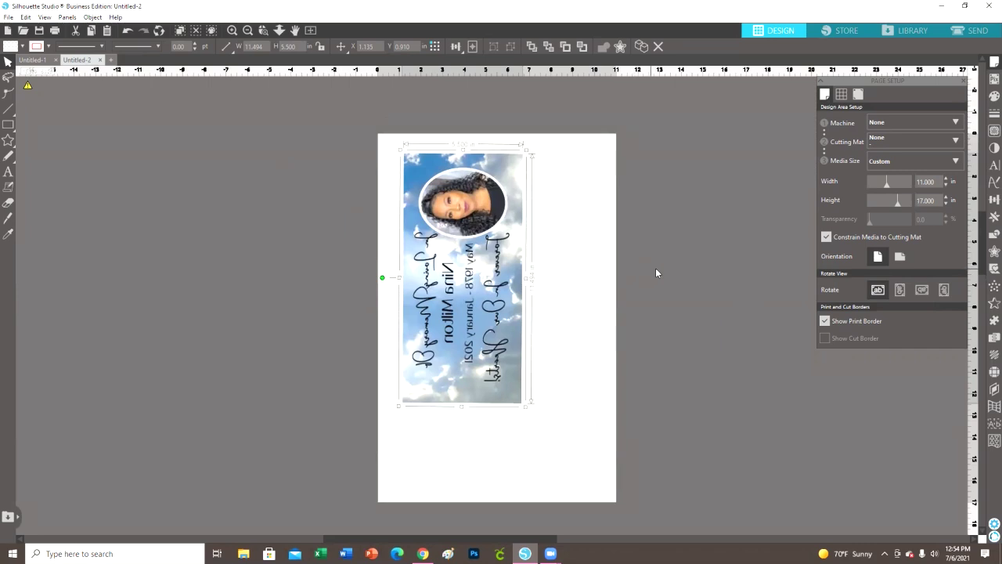
scroll(693, 325, "up", 1)
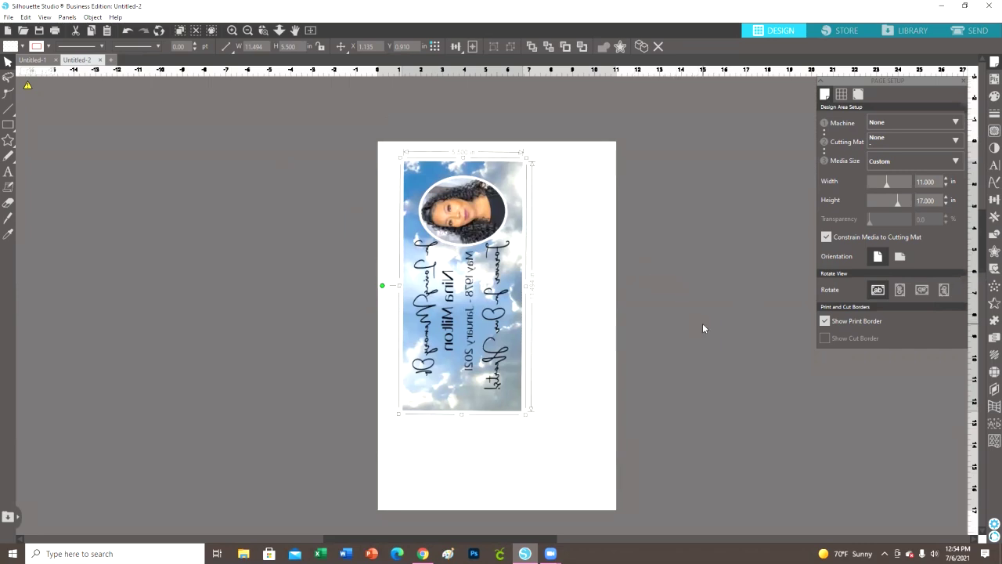